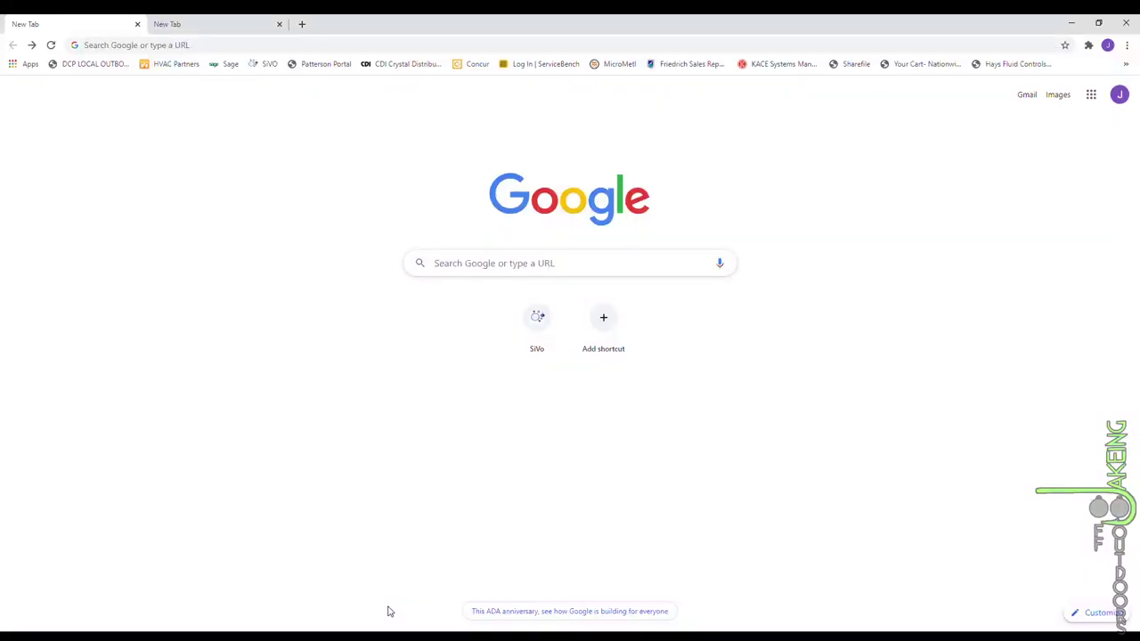
# Search 'google earth download' and go to the Google Earth Pro on desktop section of Earth Versions.
pyautogui.click(461, 274)
pyautogui.write('google ea')
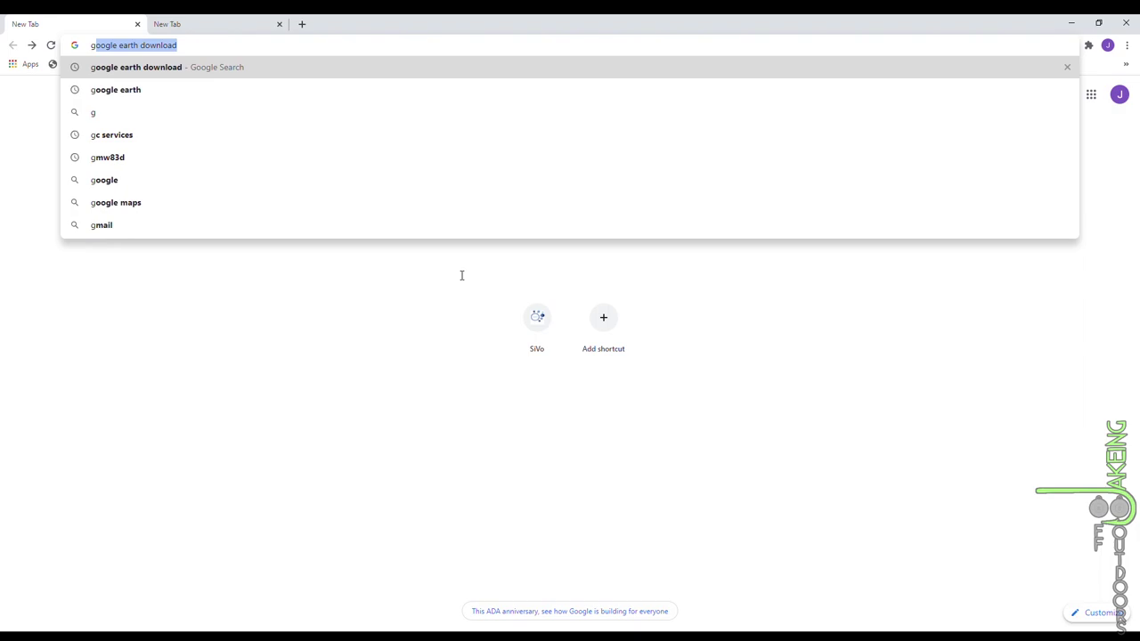
pyautogui.write('r')
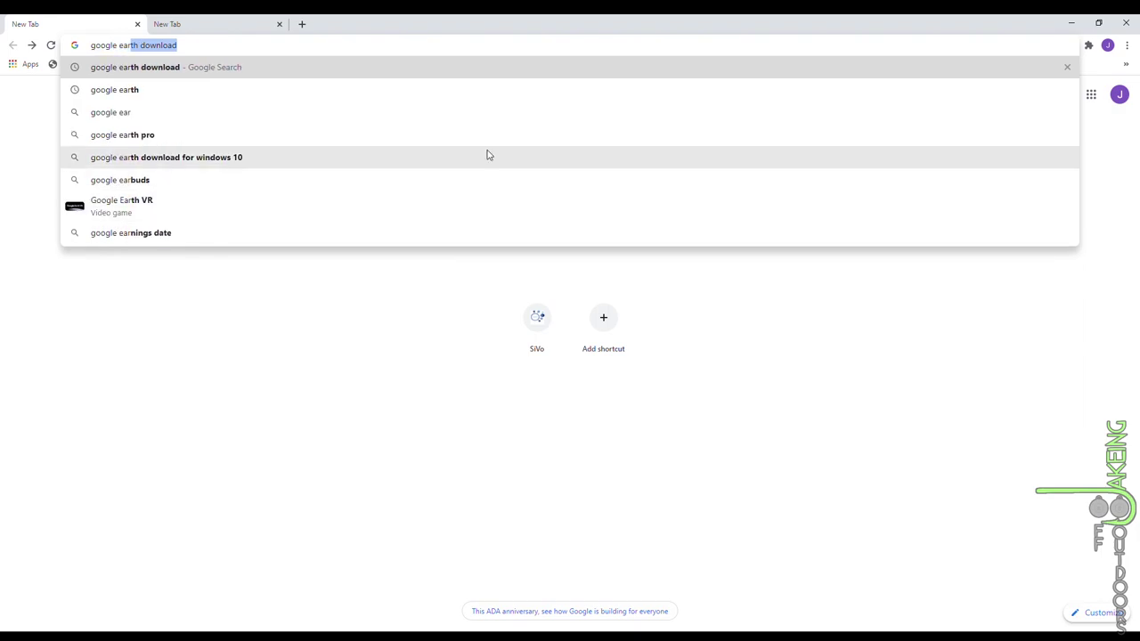
pyautogui.click(325, 67)
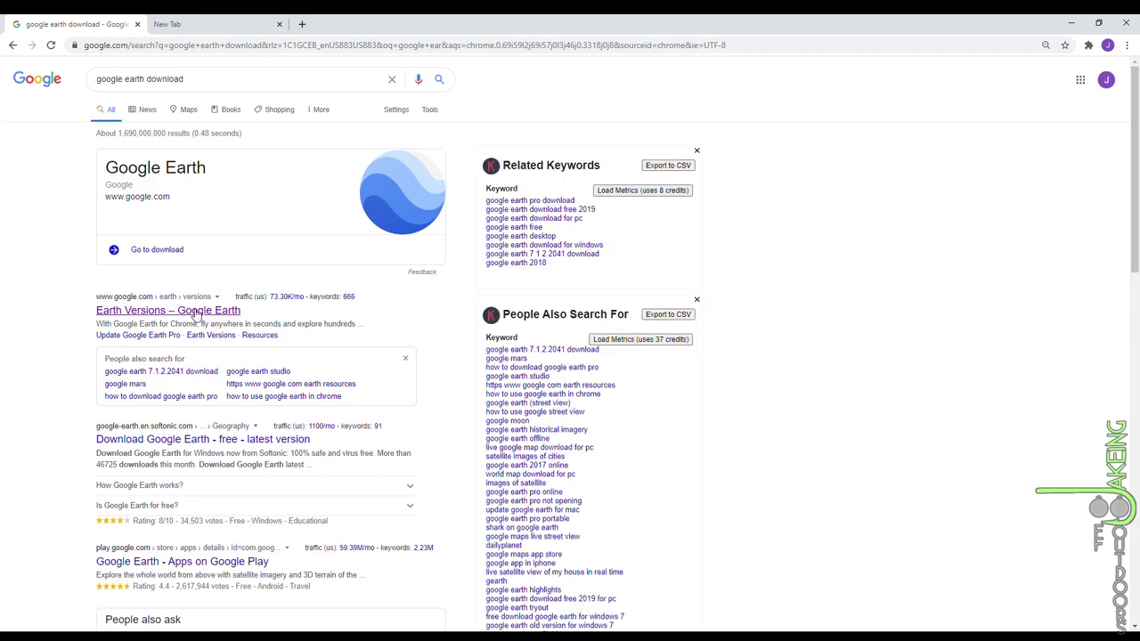
pyautogui.click(233, 311)
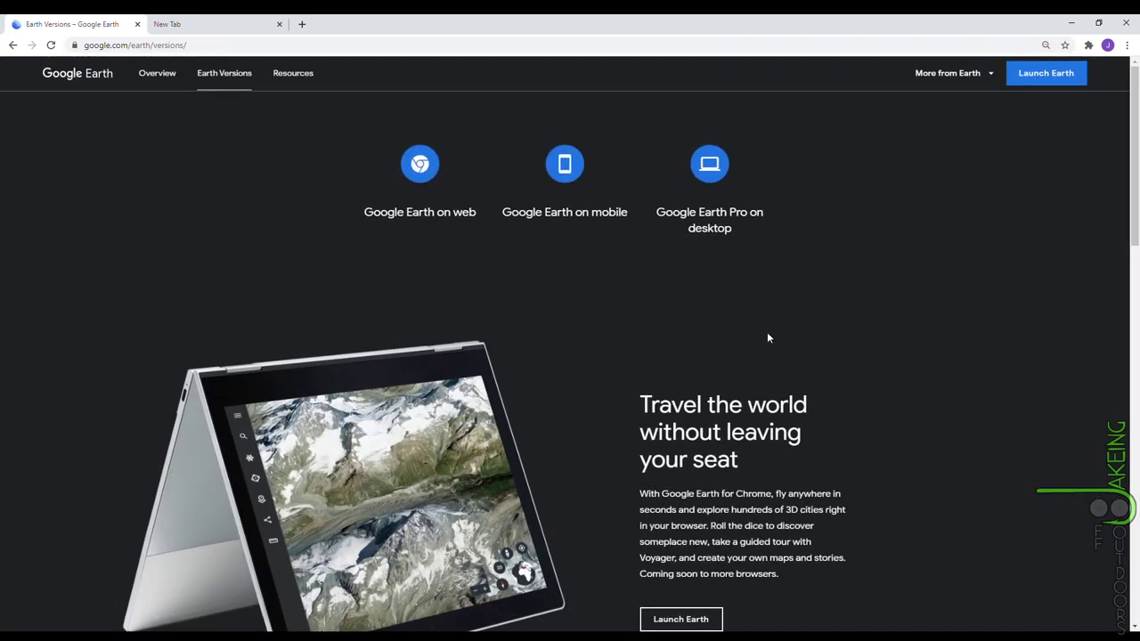
pyautogui.click(728, 233)
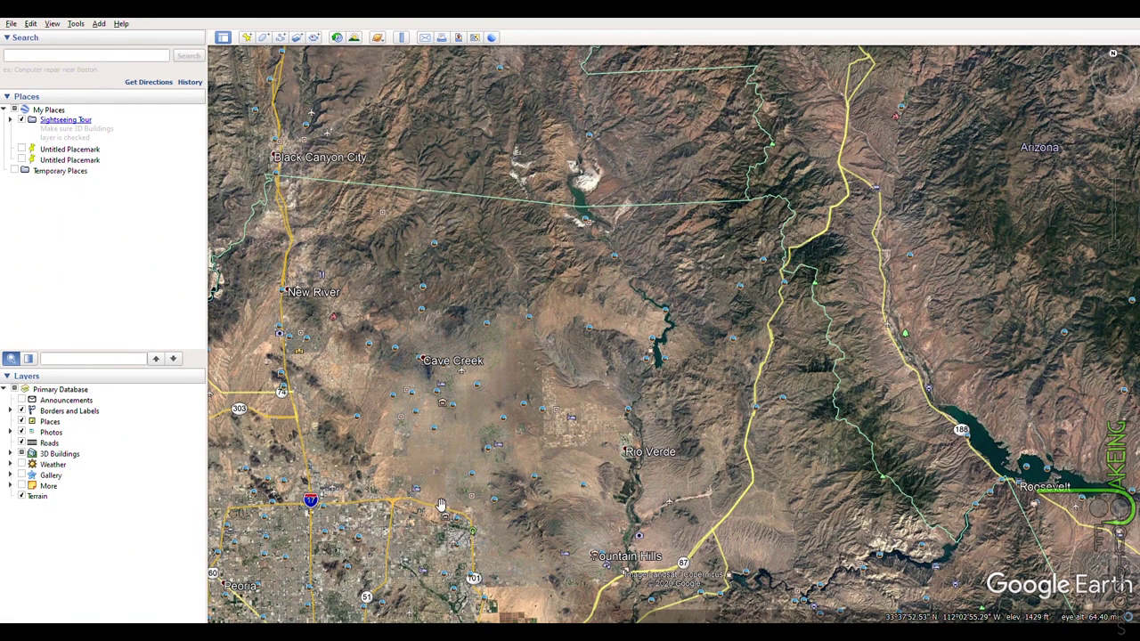
# Zoom into Bartlett Reservoir near Panic Rock and center the narrow rocky island point.
pyautogui.moveTo(683, 365); pyautogui.dragTo(689, 376)
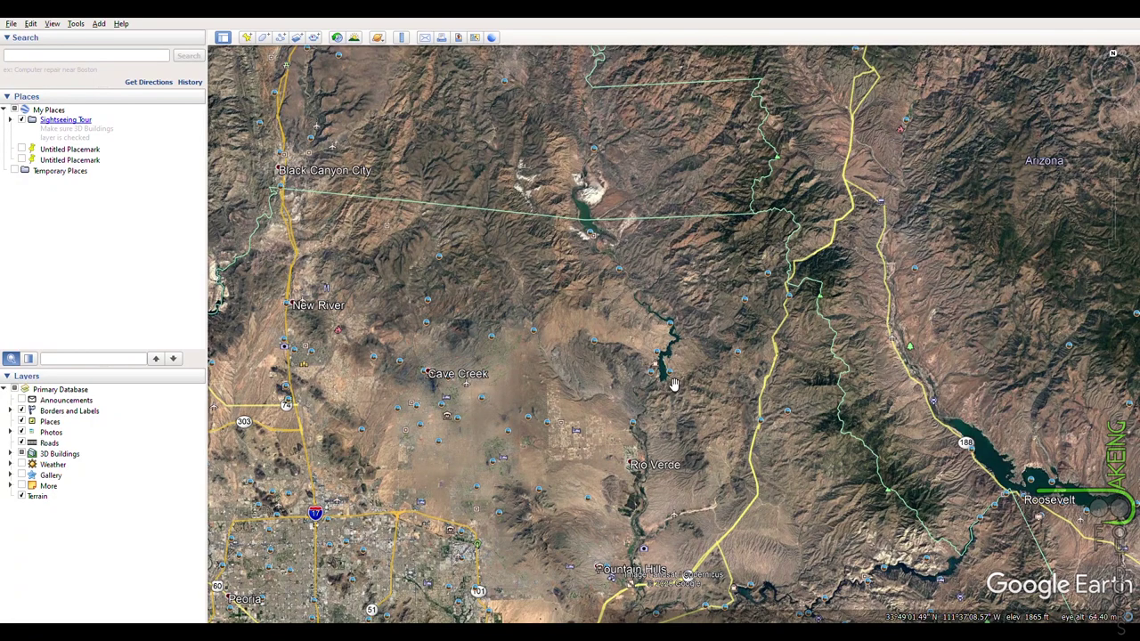
pyautogui.scroll(3, 663, 374)
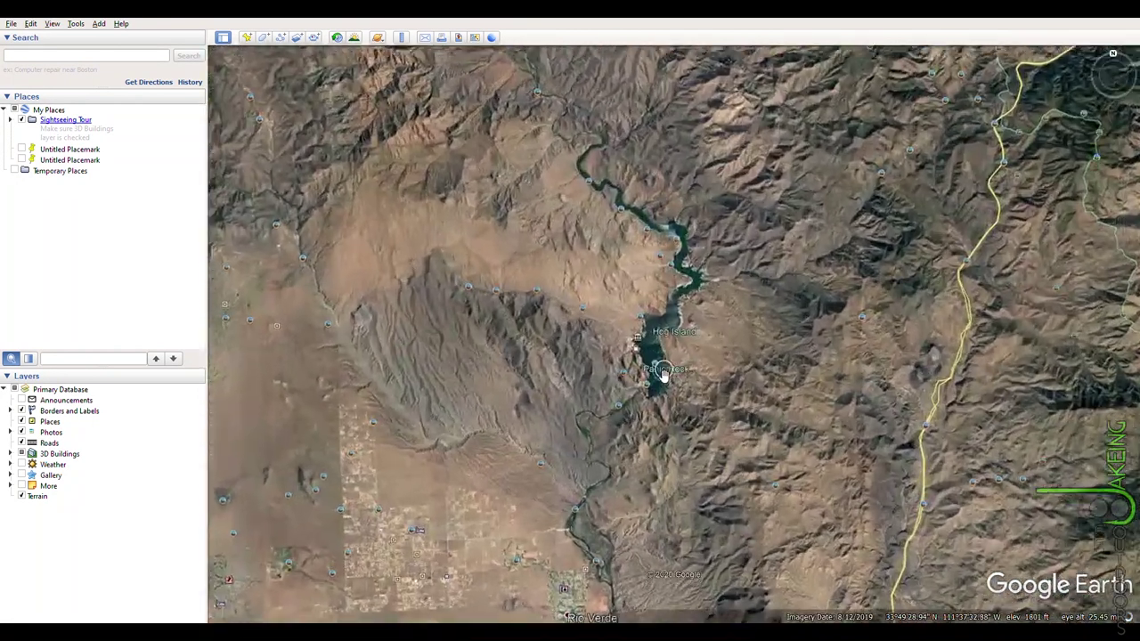
pyautogui.scroll(5, 661, 374)
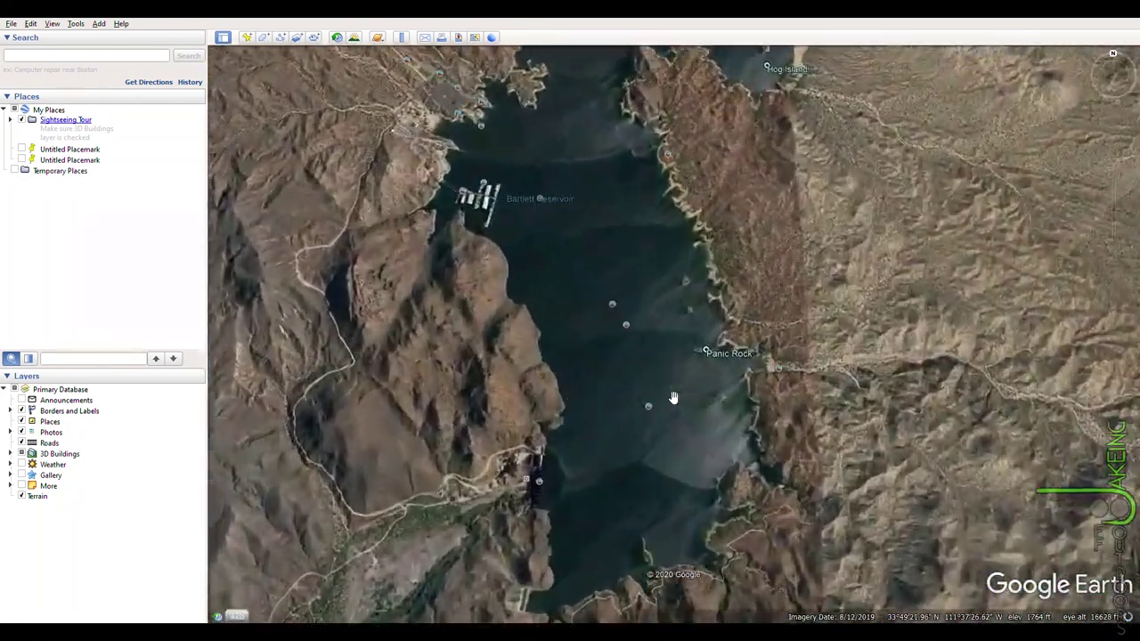
pyautogui.scroll(3, 673, 401)
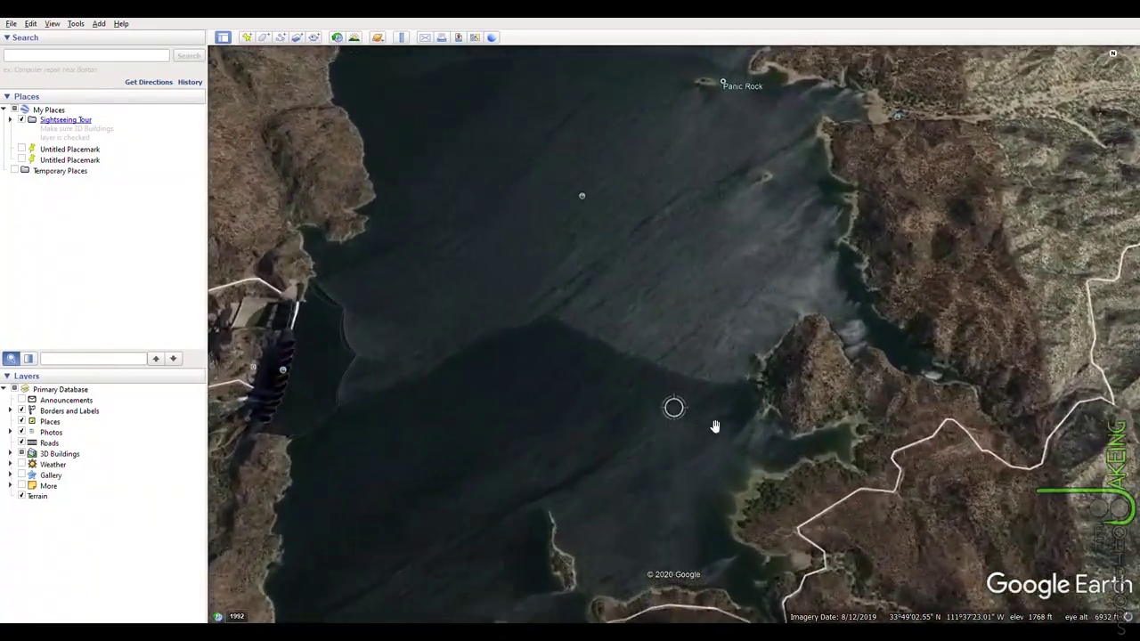
pyautogui.scroll(-4, 714, 426)
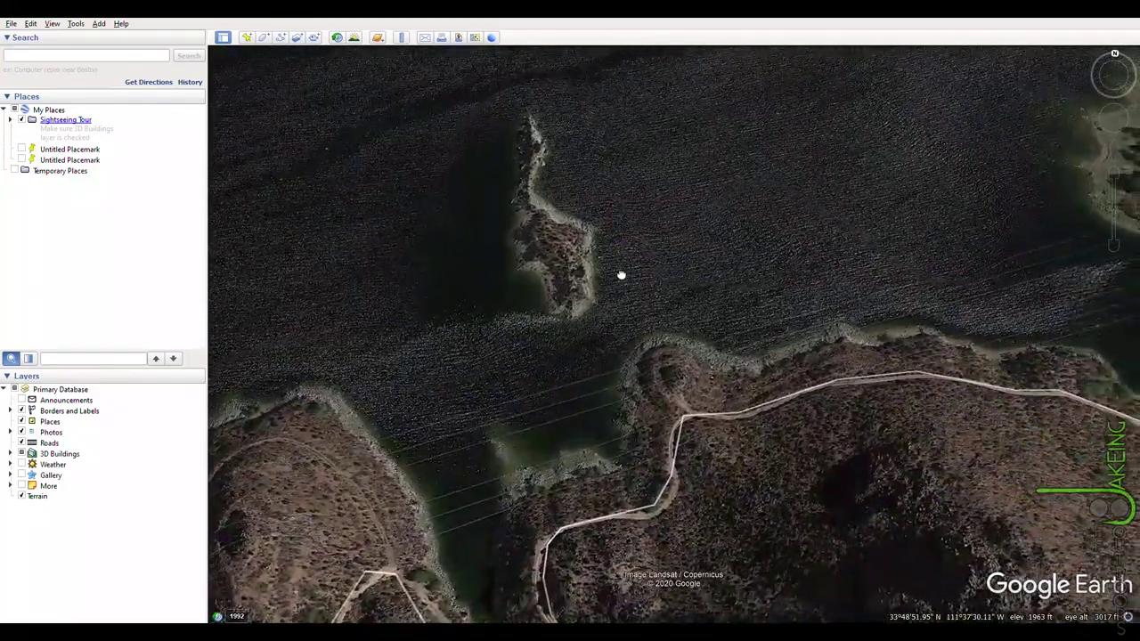
pyautogui.moveTo(621, 275); pyautogui.dragTo(702, 419)
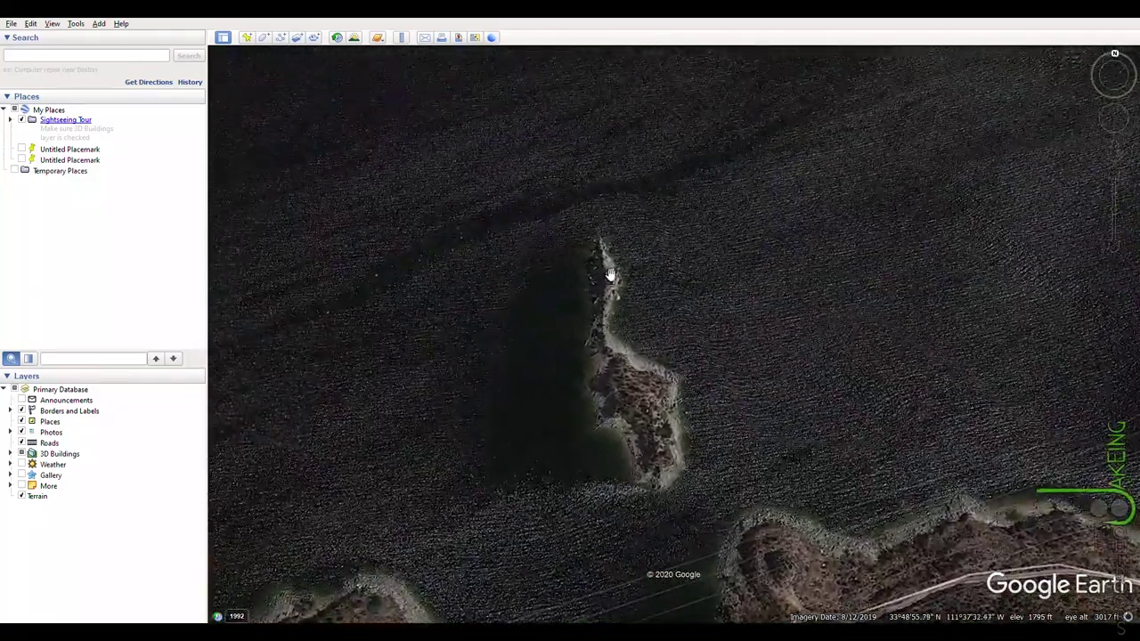
pyautogui.scroll(2, 630, 346)
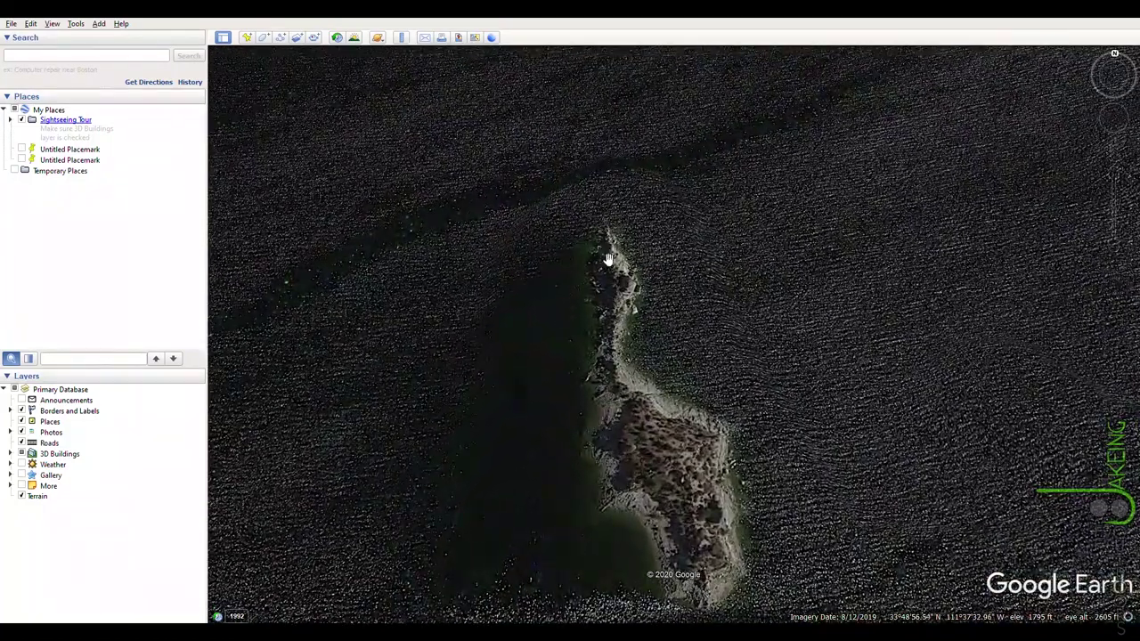
pyautogui.moveTo(618, 310); pyautogui.dragTo(610, 296)
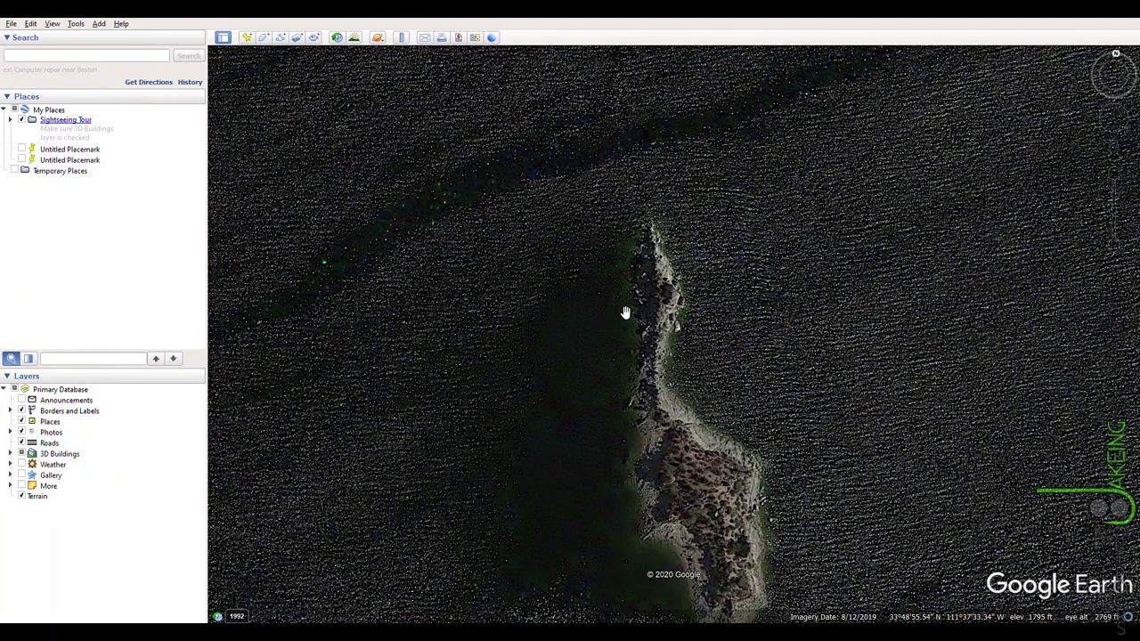
# Turn on historical imagery and pan around the shoreline in the 5/2020 imagery.
pyautogui.click(337, 37)
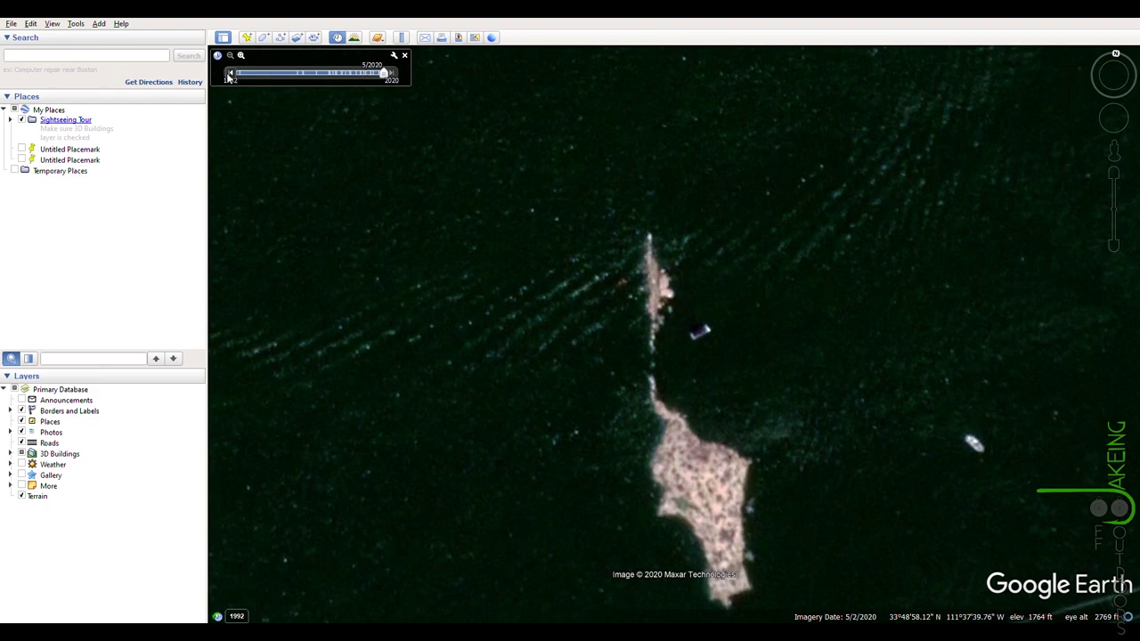
pyautogui.moveTo(693, 348); pyautogui.dragTo(639, 272)
pyautogui.moveTo(670, 390); pyautogui.dragTo(623, 356)
pyautogui.scroll(-1, 623, 355)
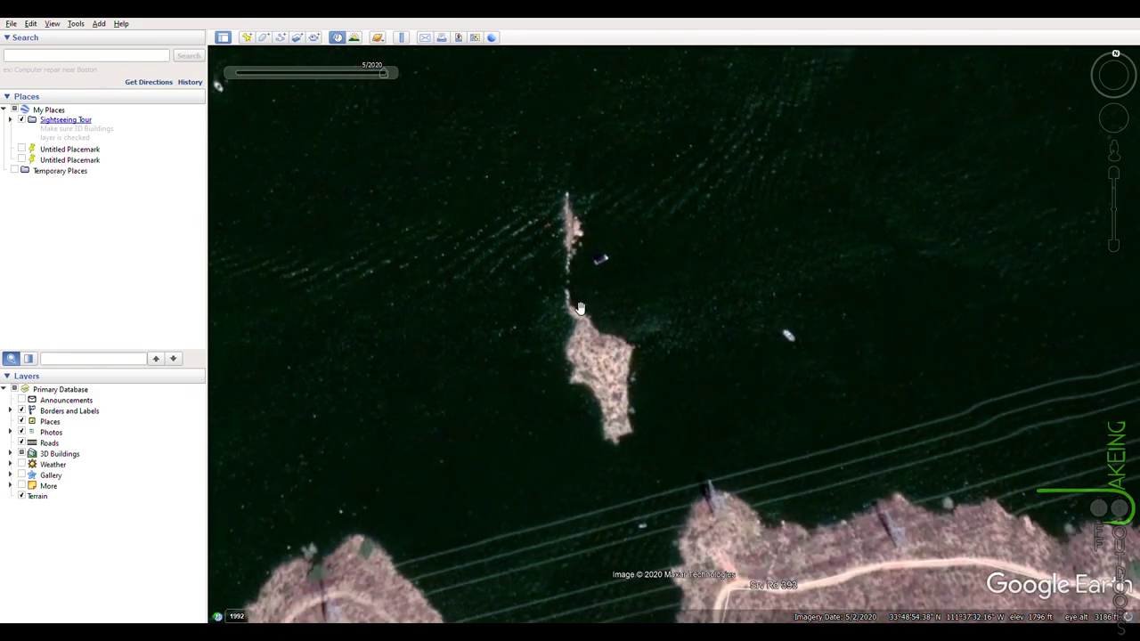
pyautogui.scroll(1, 550, 292)
pyautogui.moveTo(554, 323); pyautogui.dragTo(603, 369)
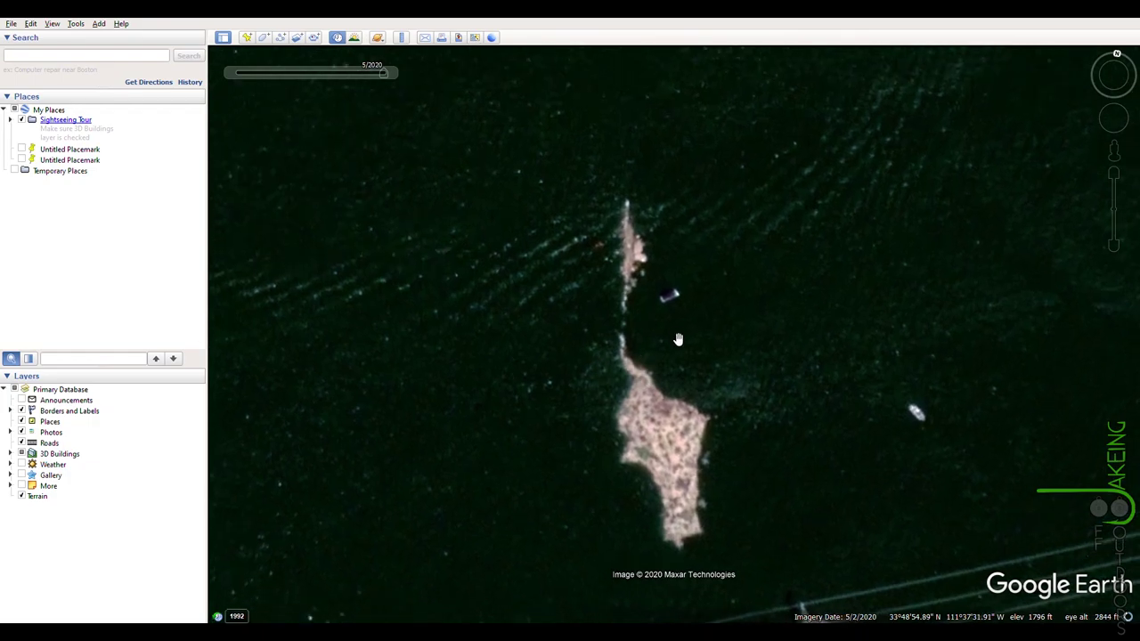
# Step the imagery back to 8/2019 and re-center on the point's tip.
pyautogui.click(381, 72)
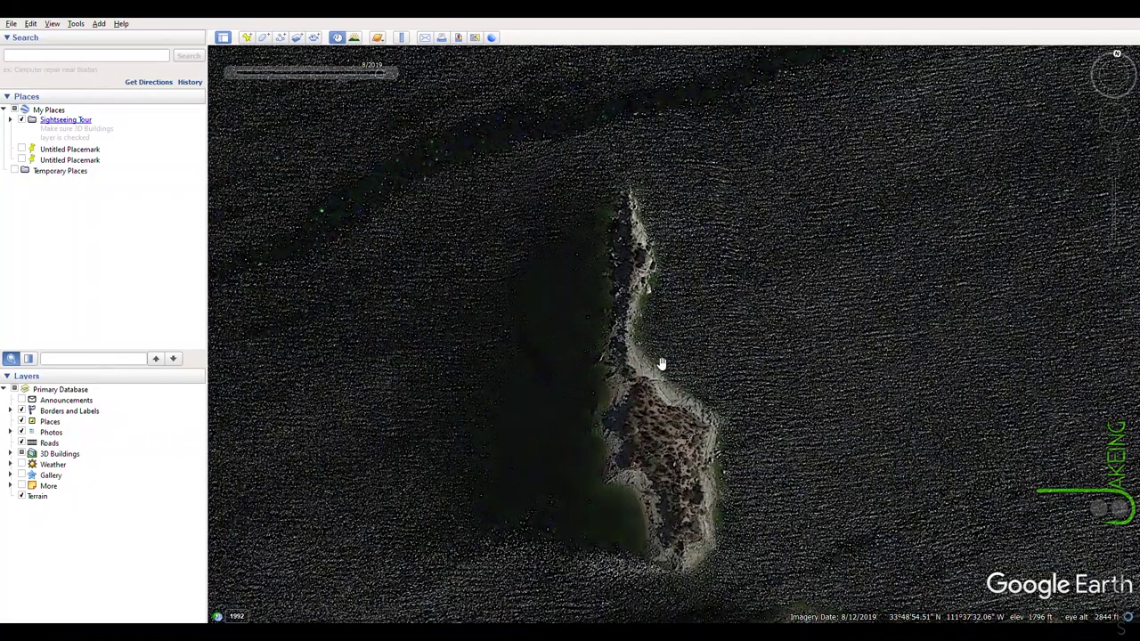
pyautogui.moveTo(662, 365); pyautogui.dragTo(633, 407)
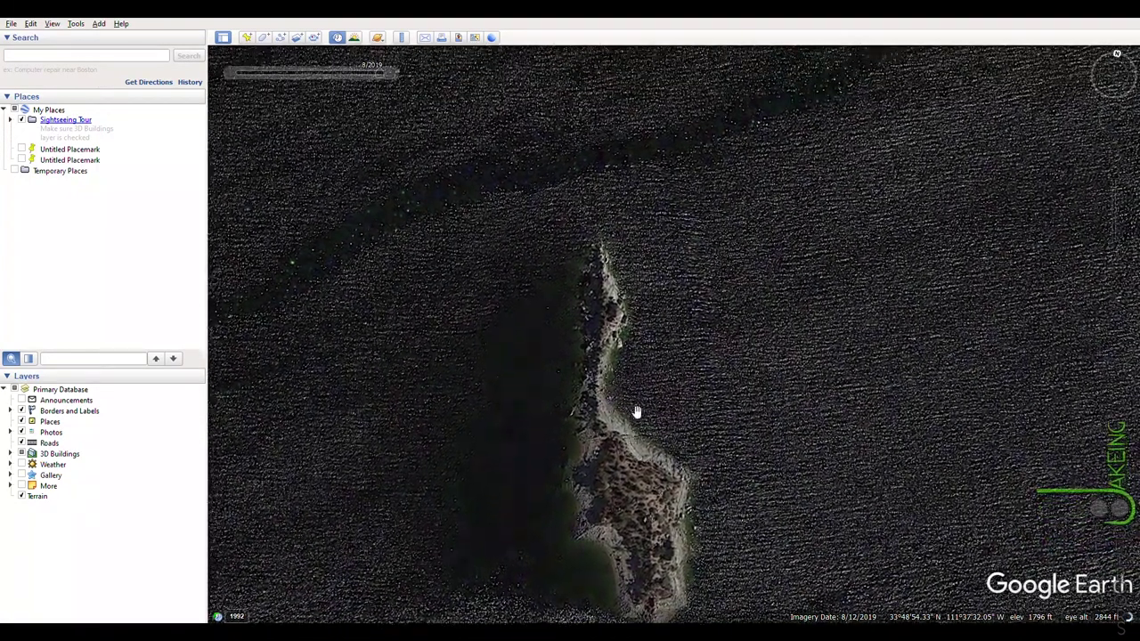
pyautogui.moveTo(638, 333); pyautogui.dragTo(635, 323)
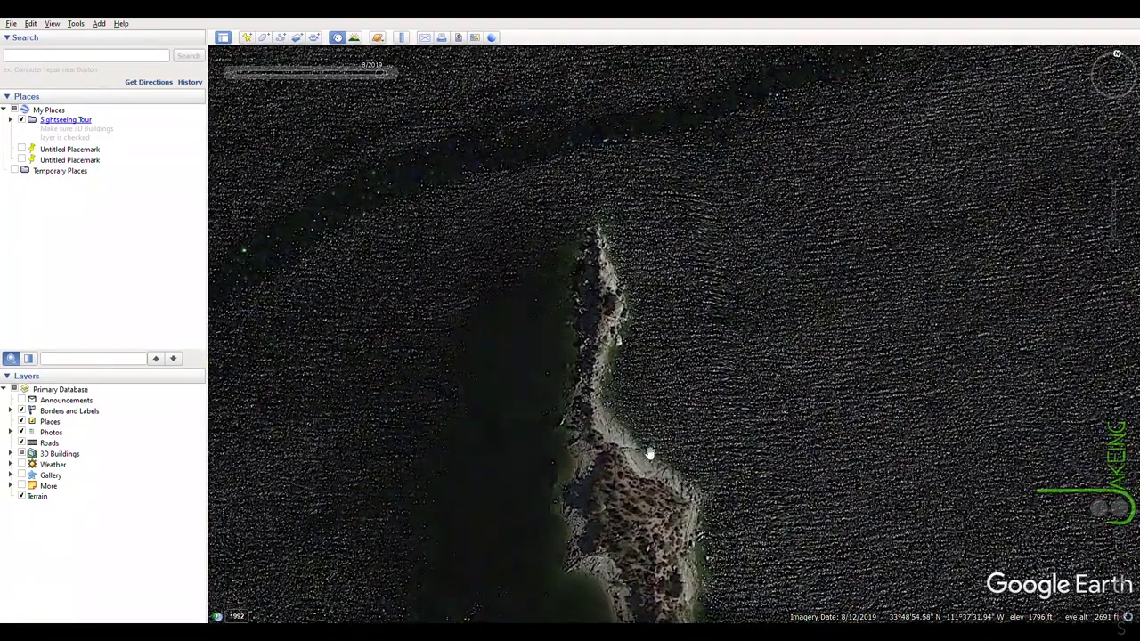
pyautogui.moveTo(657, 541); pyautogui.dragTo(618, 386)
pyautogui.moveTo(582, 186); pyautogui.dragTo(588, 223)
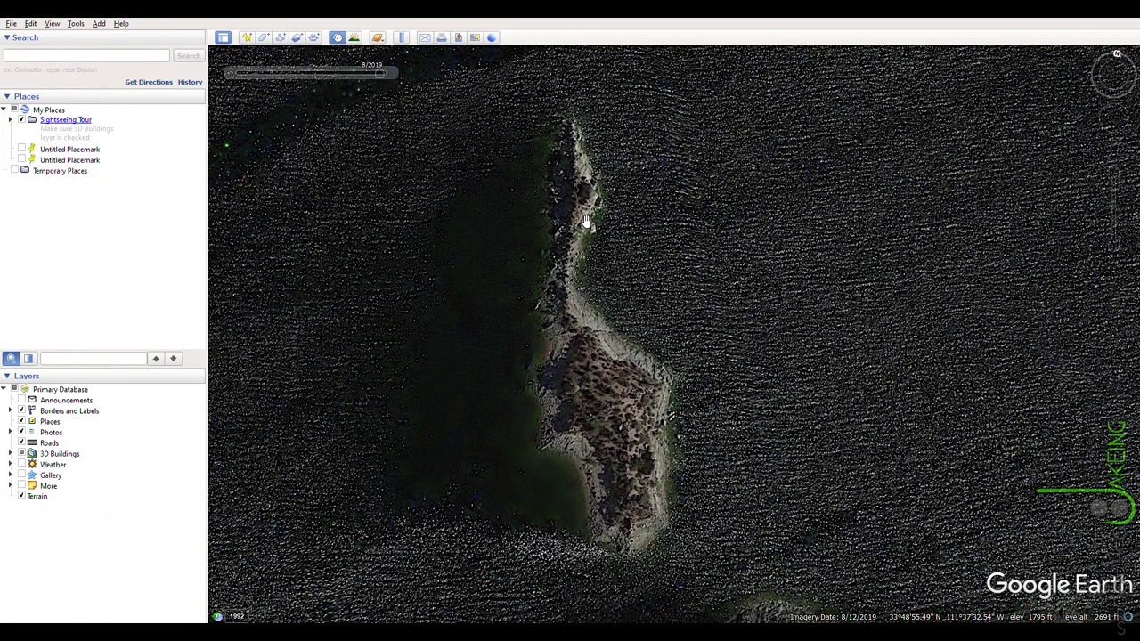
pyautogui.moveTo(586, 221); pyautogui.dragTo(587, 295)
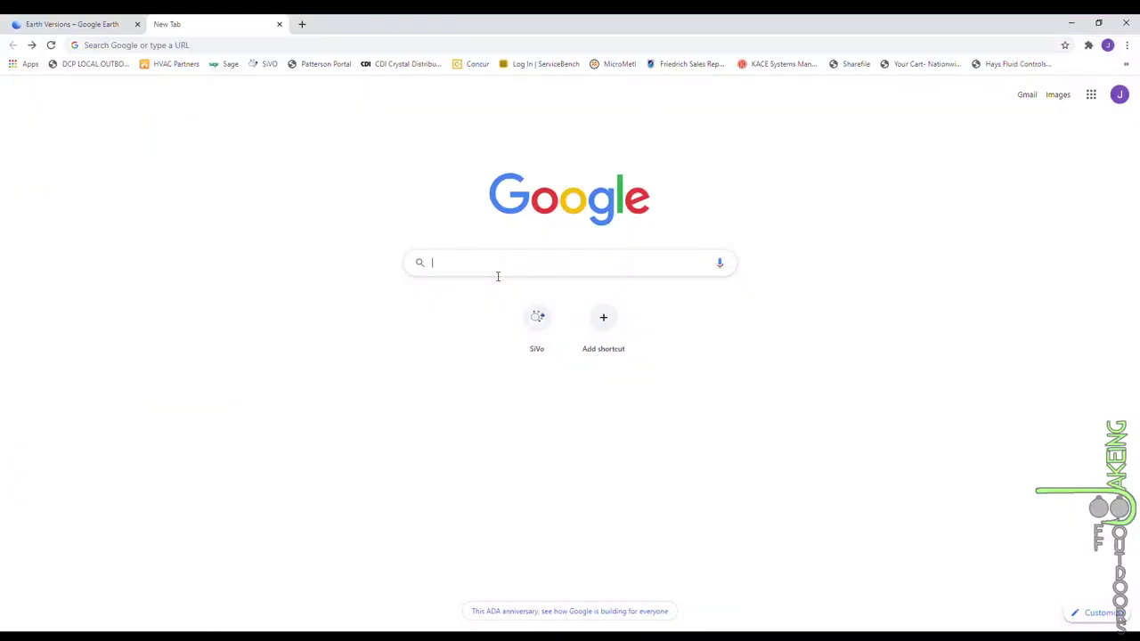
# Search 'bartlett lake level' and open the Watershed Connection Daily Water Report.
pyautogui.write('Bartlet lake level')
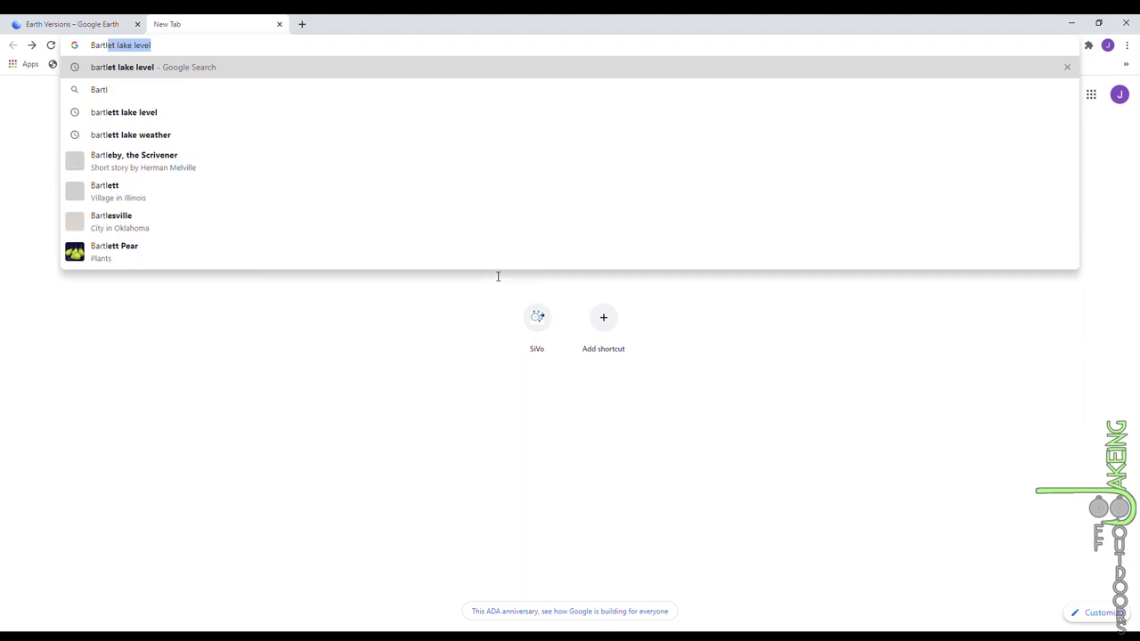
pyautogui.click(183, 70)
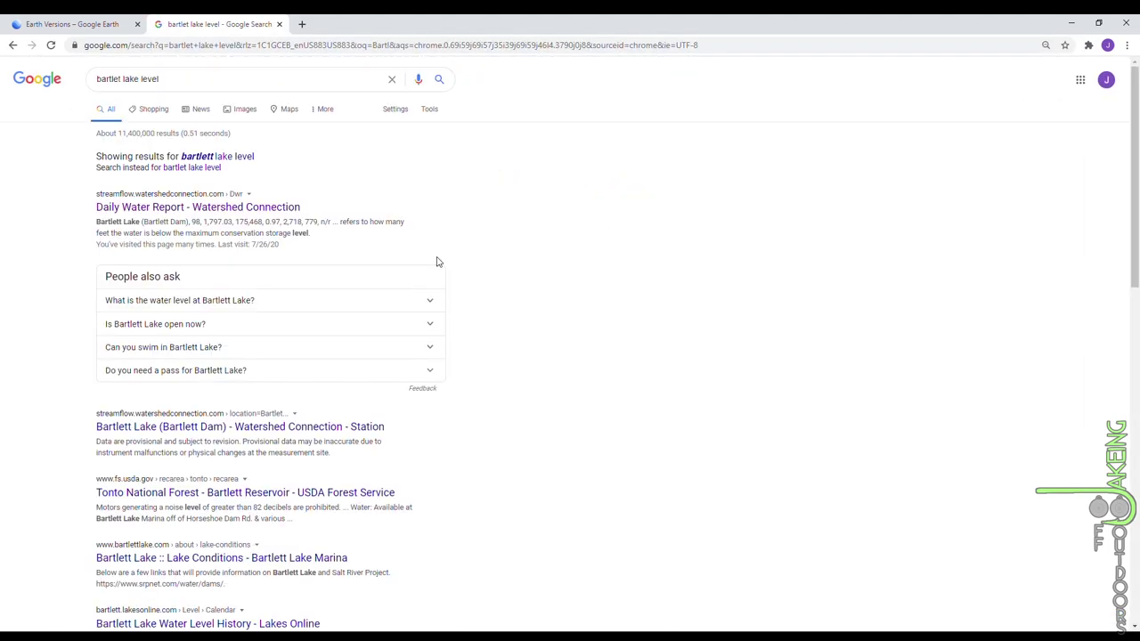
pyautogui.click(277, 206)
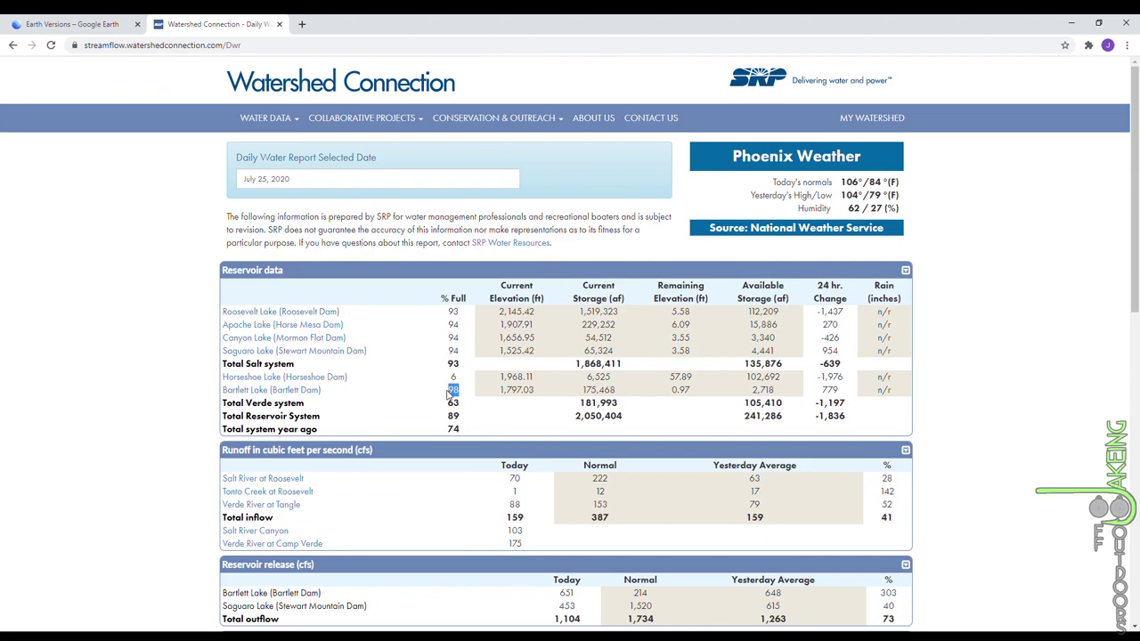
# Highlight Bartlett Lake's elevation 1,797.03 ft and 0.97 ft remaining.
pyautogui.moveTo(498, 392); pyautogui.dragTo(519, 398)
pyautogui.moveTo(678, 390)
pyautogui.mouseDown()
pyautogui.moveTo(686, 400)
pyautogui.moveTo(672, 399)
pyautogui.mouseUp()
pyautogui.click(1071, 23)
# Set the report date to August 14, 2019 and mark Bartlett's 8.01 ft remaining elevation.
pyautogui.click(307, 184)
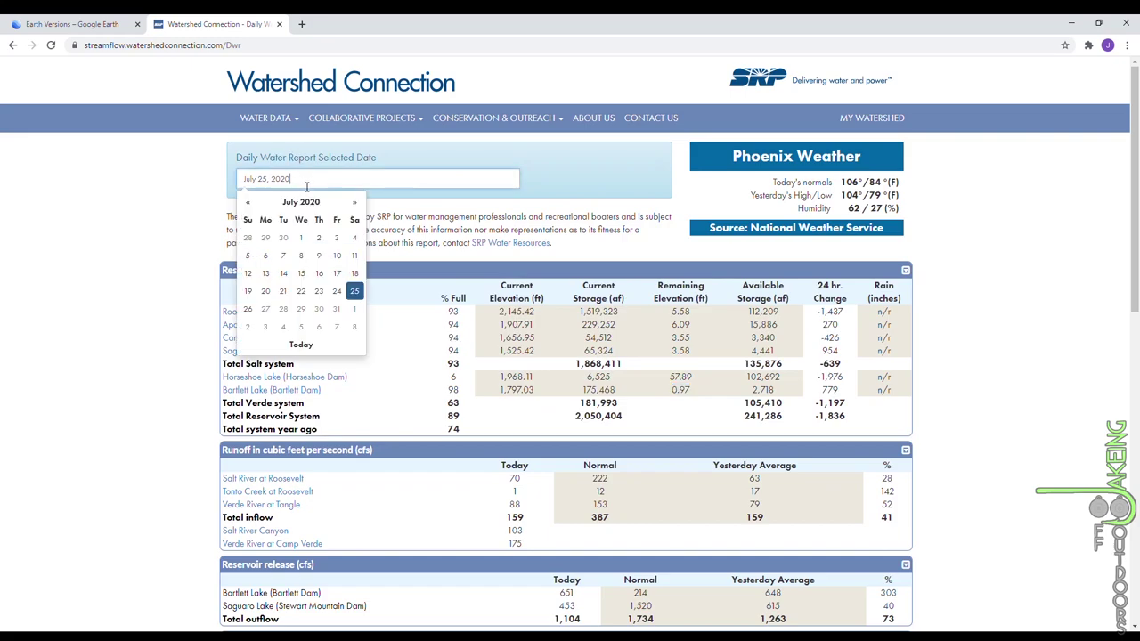
pyautogui.doubleClick(250, 204)
pyautogui.tripleClick(250, 204)
pyautogui.tripleClick(250, 204)
pyautogui.doubleClick(250, 204)
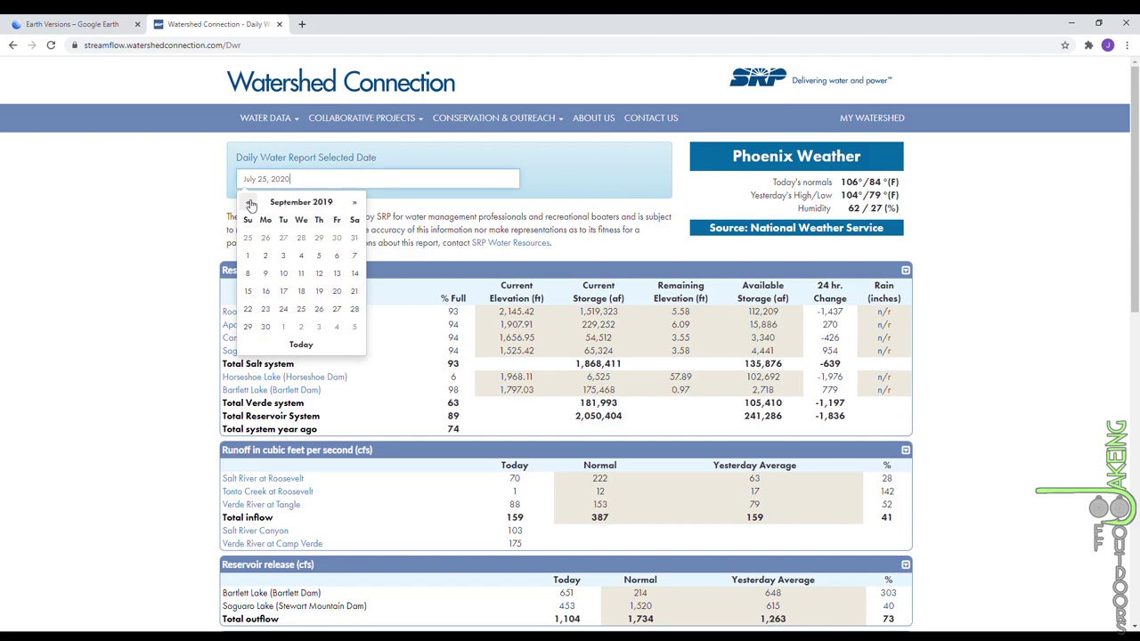
pyautogui.click(250, 204)
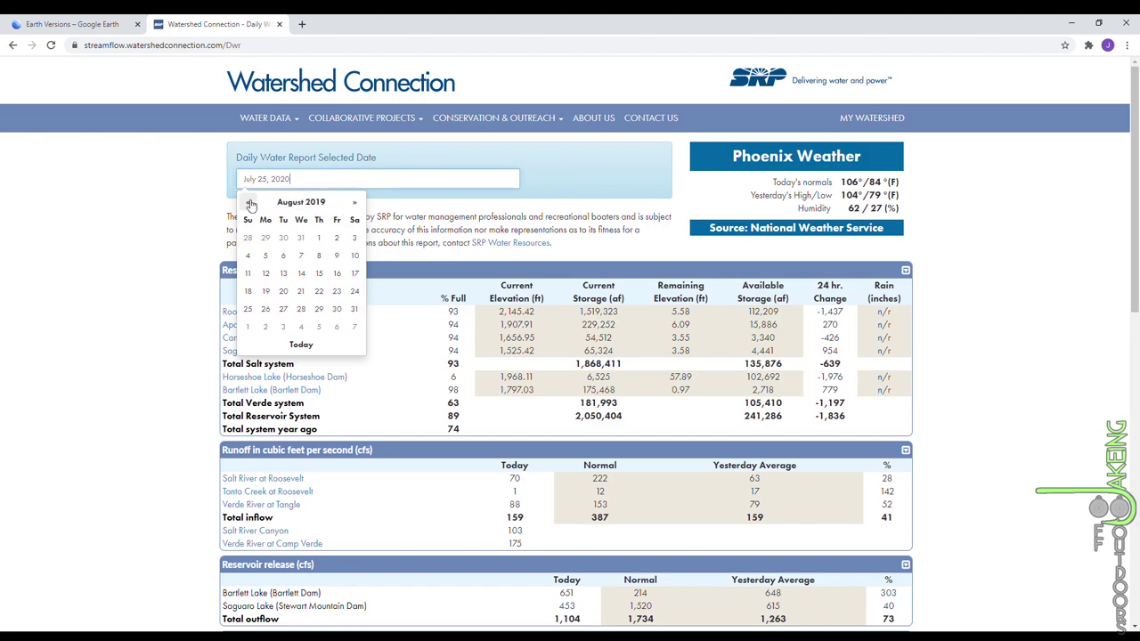
pyautogui.click(303, 275)
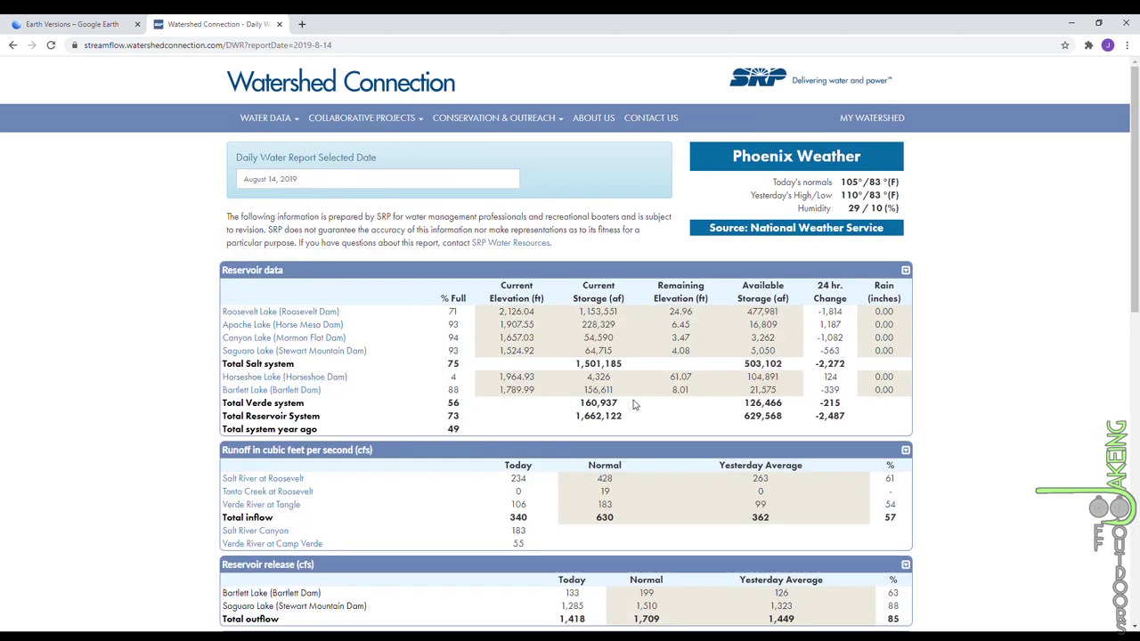
pyautogui.doubleClick(679, 392)
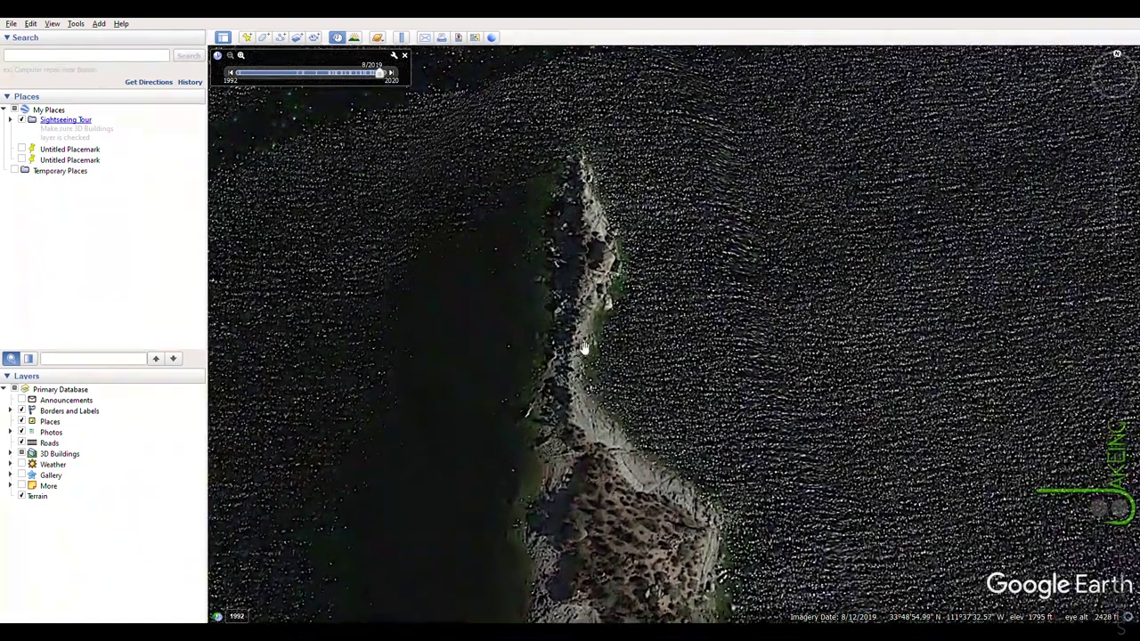
# Zoom in on the peninsula, pan its east shoreline, then step imagery back to August 2018.
pyautogui.scroll(2, 583, 353)
pyautogui.scroll(-2, 580, 397)
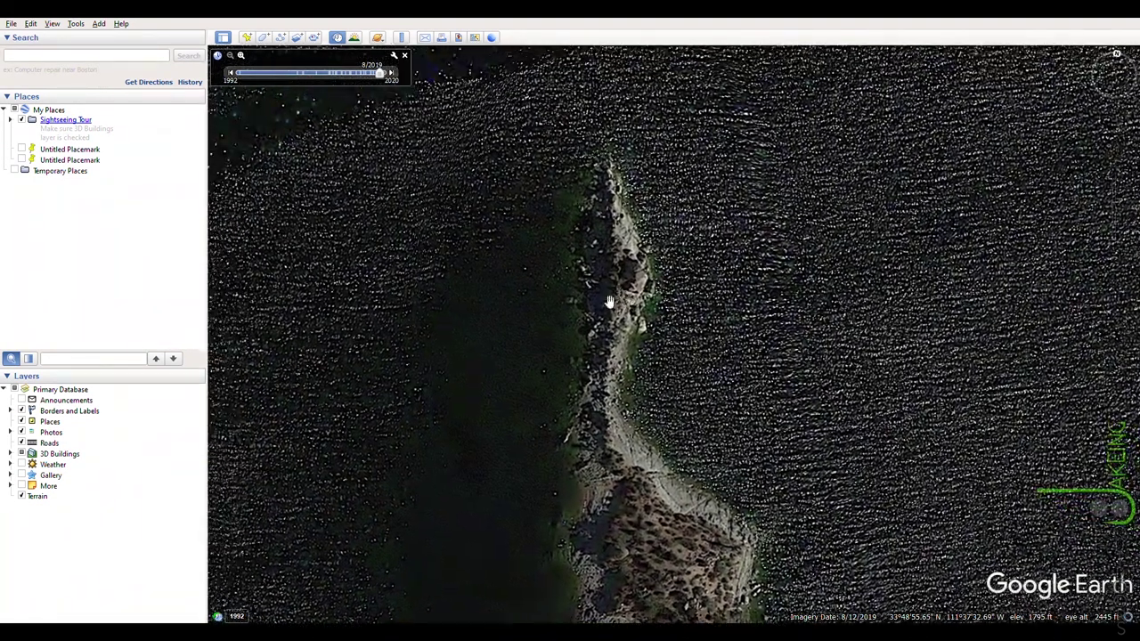
pyautogui.scroll(2, 584, 399)
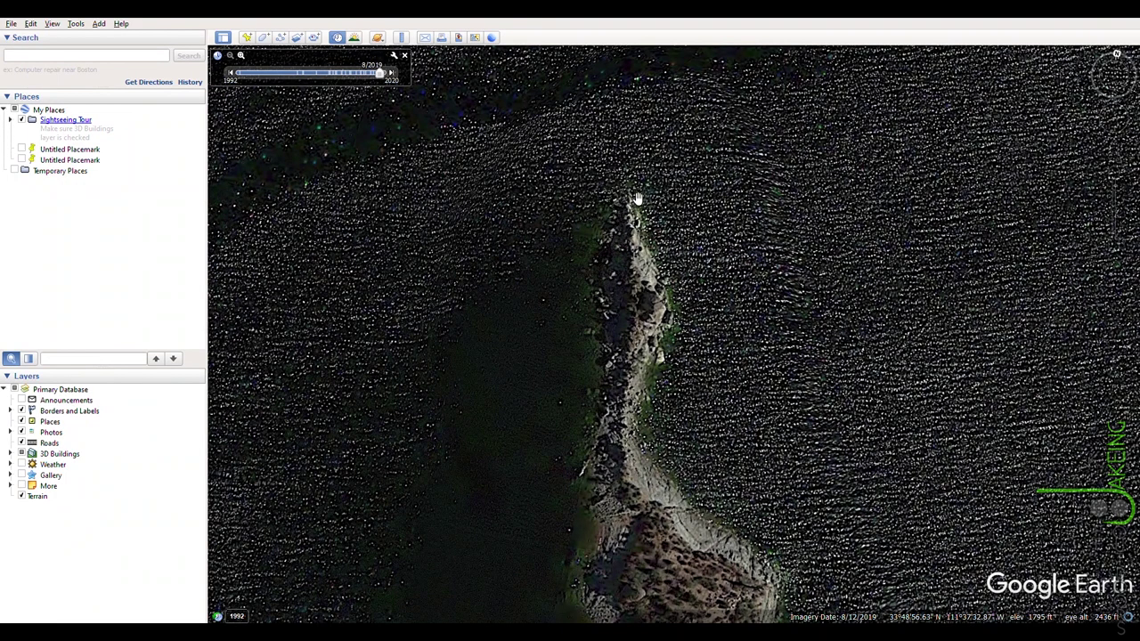
pyautogui.moveTo(658, 384)
pyautogui.mouseDown()
pyautogui.moveTo(668, 370)
pyautogui.moveTo(649, 392)
pyautogui.mouseUp()
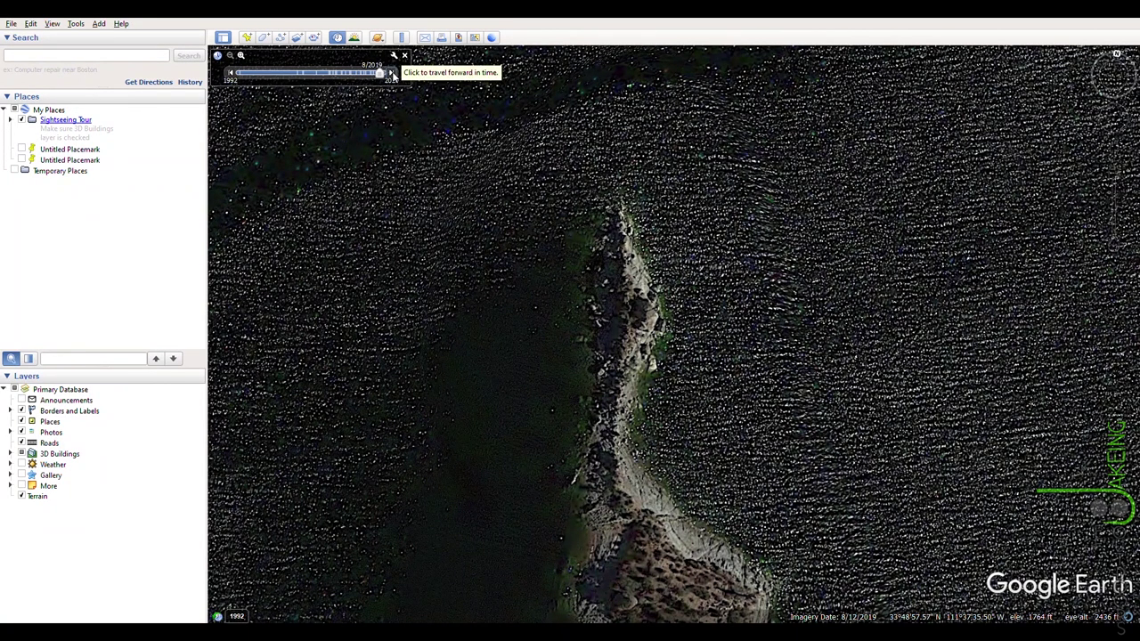
pyautogui.click(230, 76)
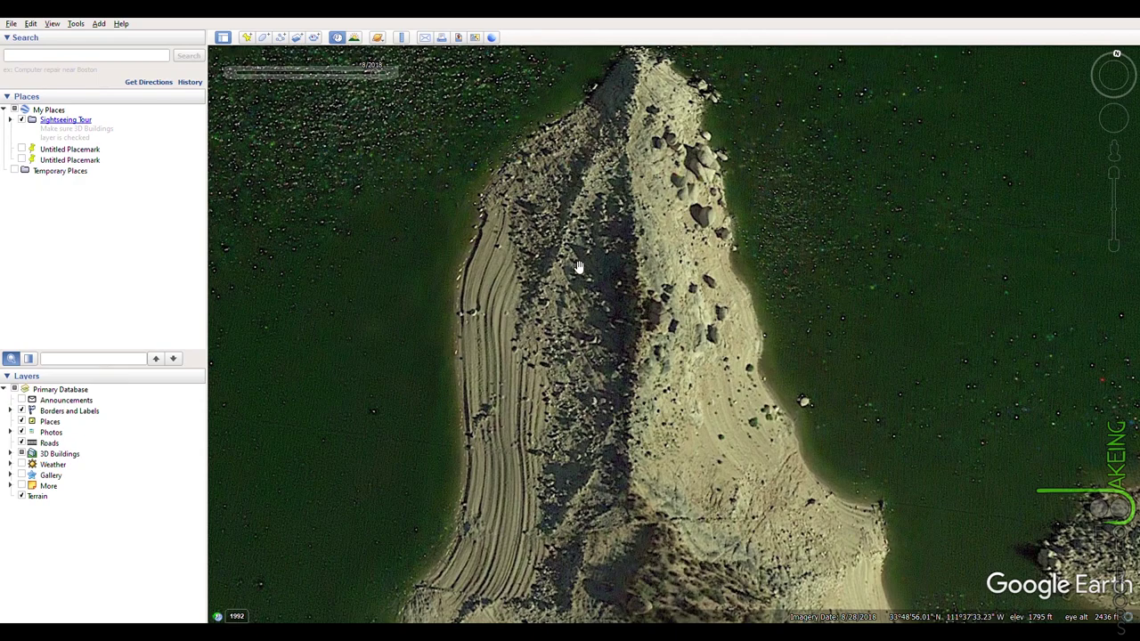
# Recentre the peninsula in the August 2018 imagery.
pyautogui.moveTo(646, 207); pyautogui.dragTo(570, 285)
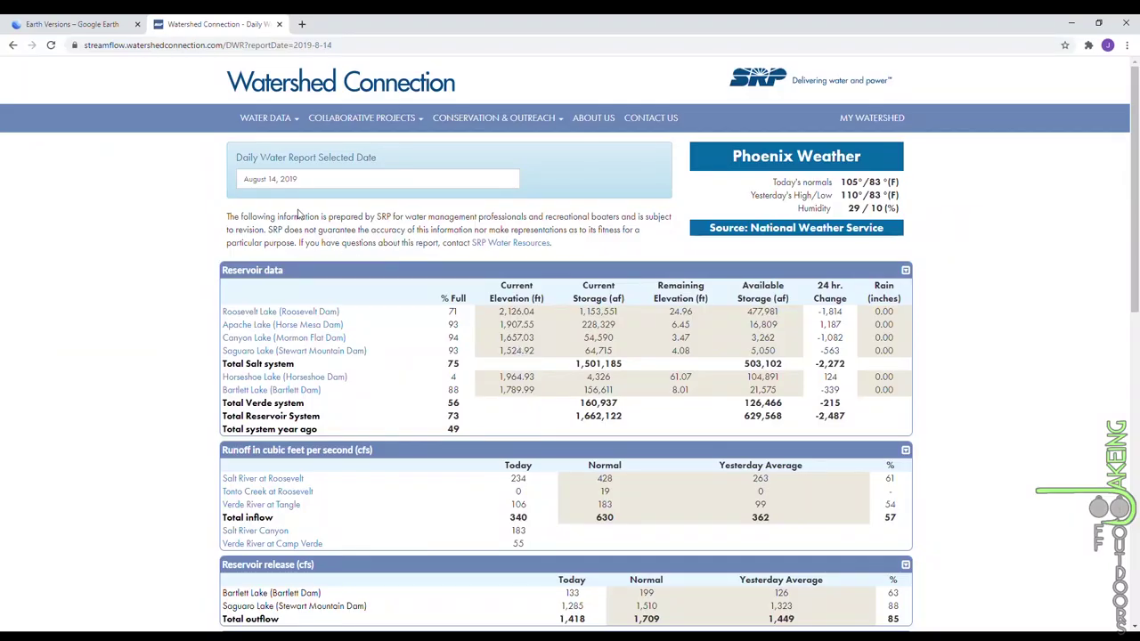
# Change the report date to August 15, 2018 and highlight Bartlett's 45.48 ft remaining elevation.
pyautogui.click(313, 181)
pyautogui.click(249, 203)
pyautogui.doubleClick(249, 204)
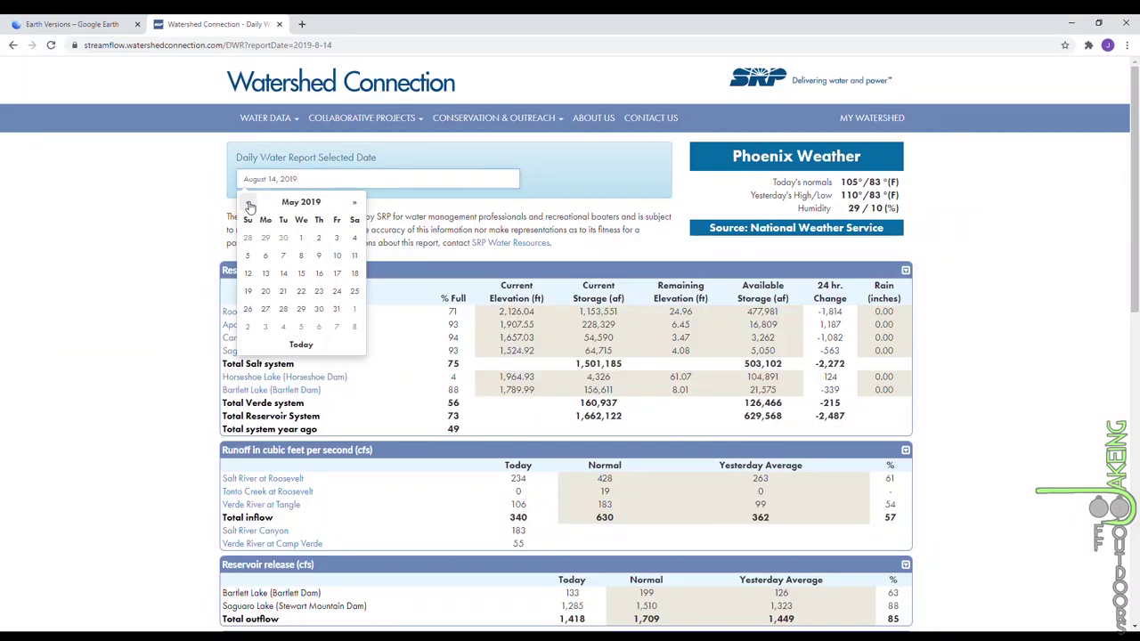
pyautogui.tripleClick(249, 204)
pyautogui.tripleClick(249, 204)
pyautogui.doubleClick(249, 204)
pyautogui.click(249, 203)
pyautogui.click(301, 273)
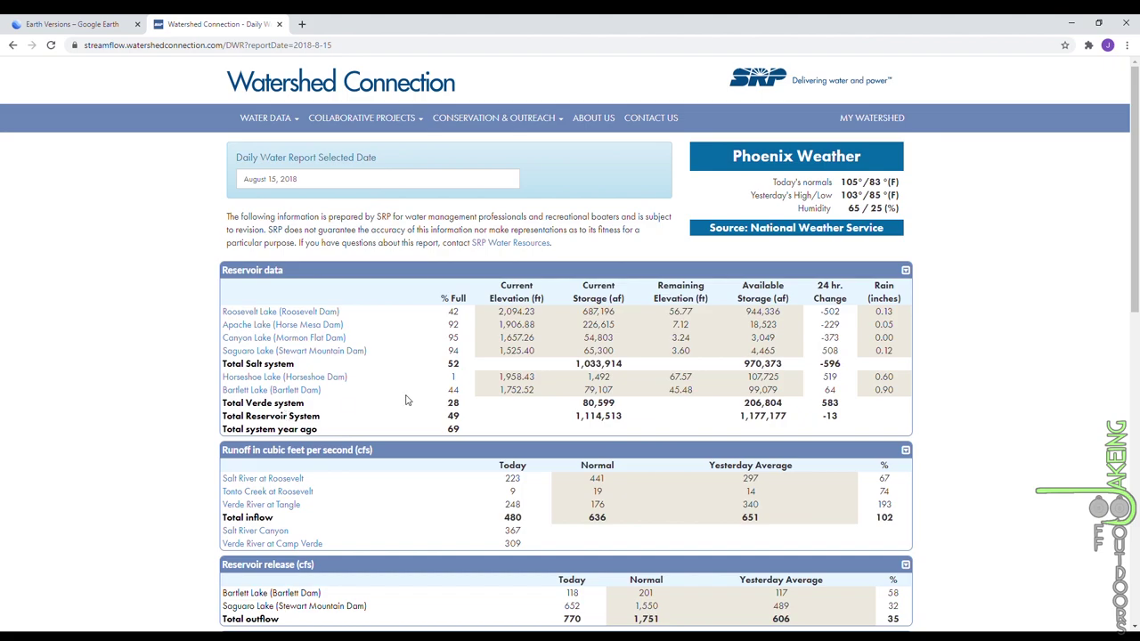
pyautogui.moveTo(668, 391); pyautogui.dragTo(691, 397)
# Minimize Chrome and pan around the peninsula and neighbouring shoreline in August 2018 imagery.
pyautogui.click(1068, 22)
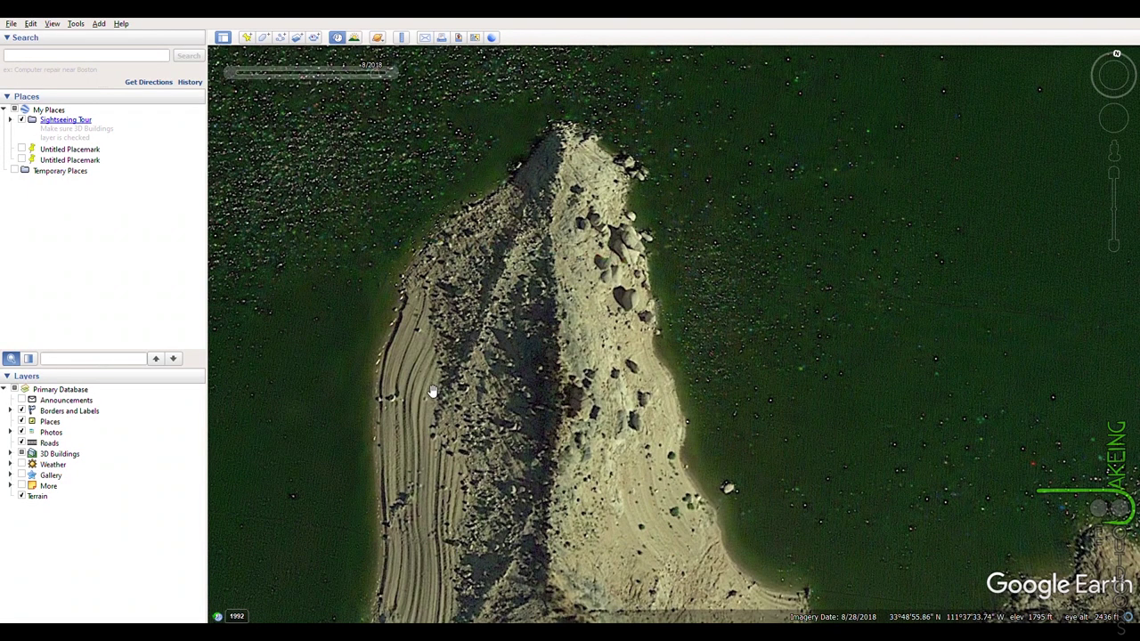
pyautogui.moveTo(527, 225); pyautogui.dragTo(466, 304)
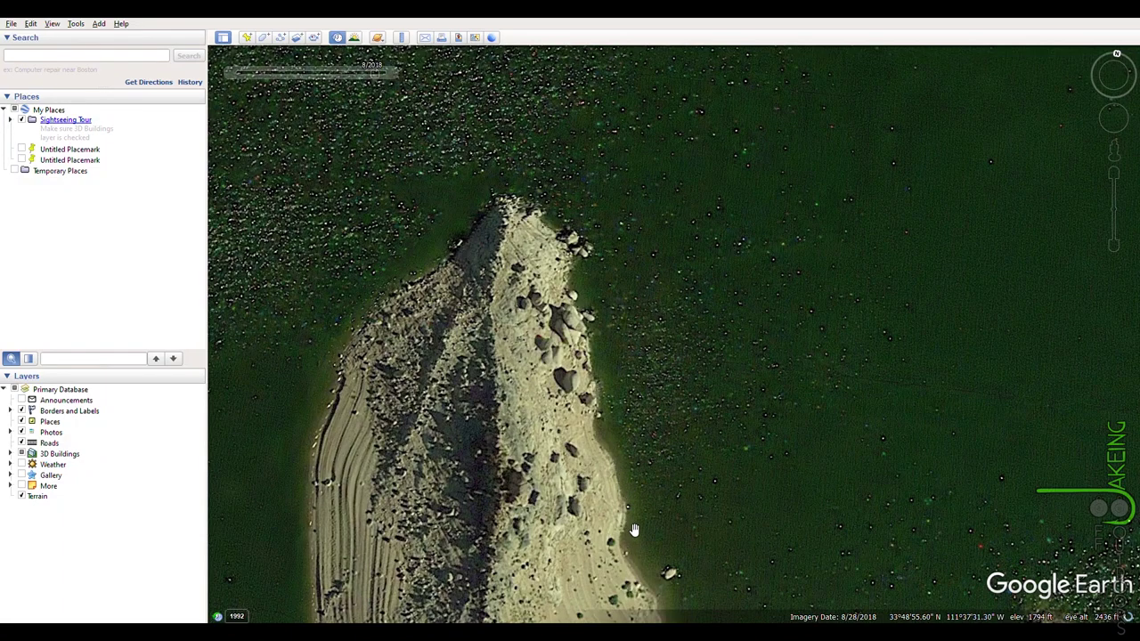
pyautogui.moveTo(635, 530); pyautogui.dragTo(612, 418)
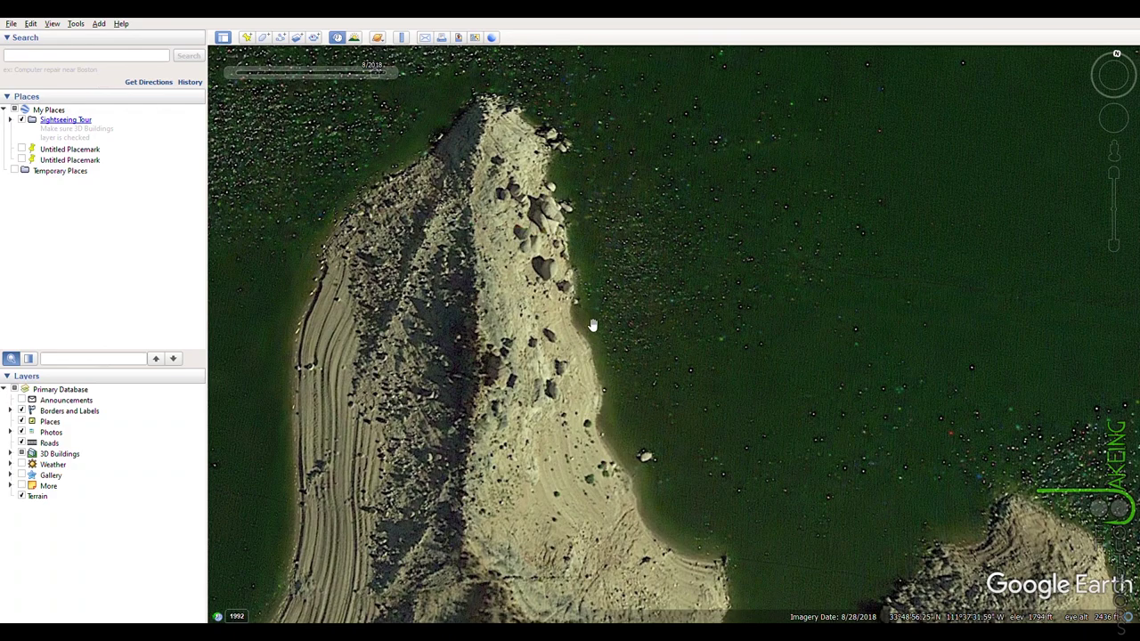
pyautogui.press('Up')
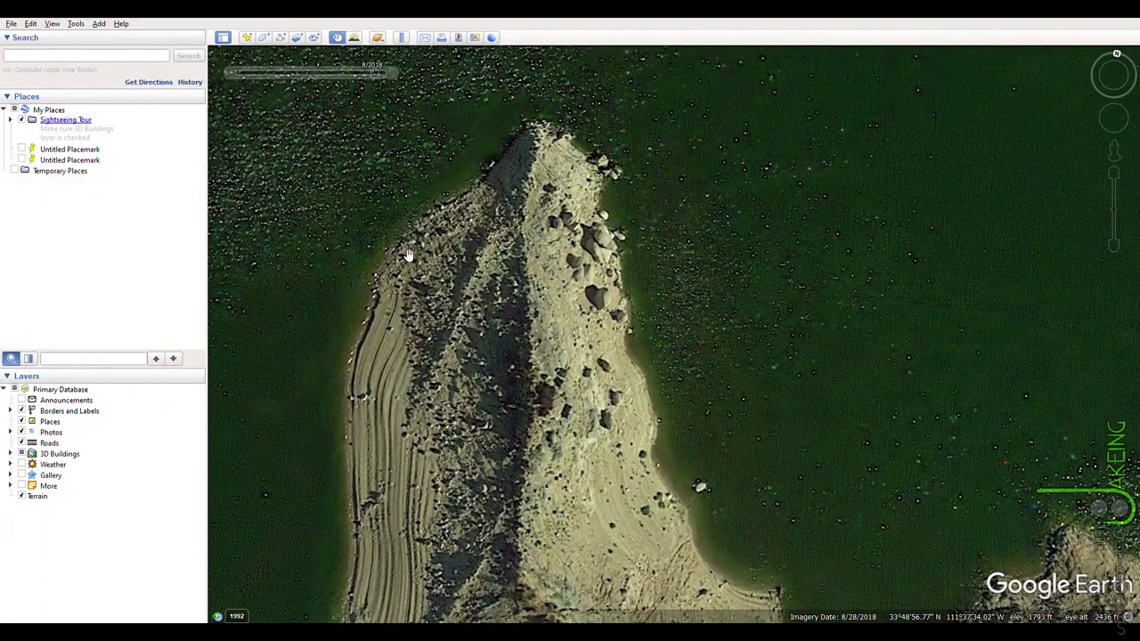
pyautogui.moveTo(564, 347); pyautogui.dragTo(556, 385)
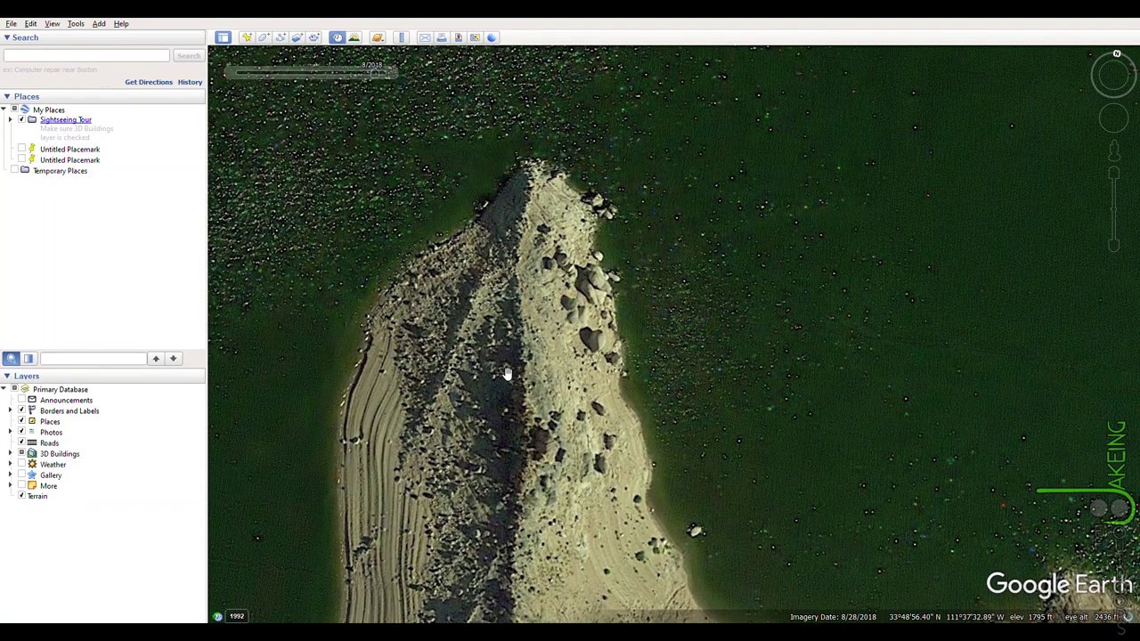
pyautogui.moveTo(490, 519); pyautogui.dragTo(514, 421)
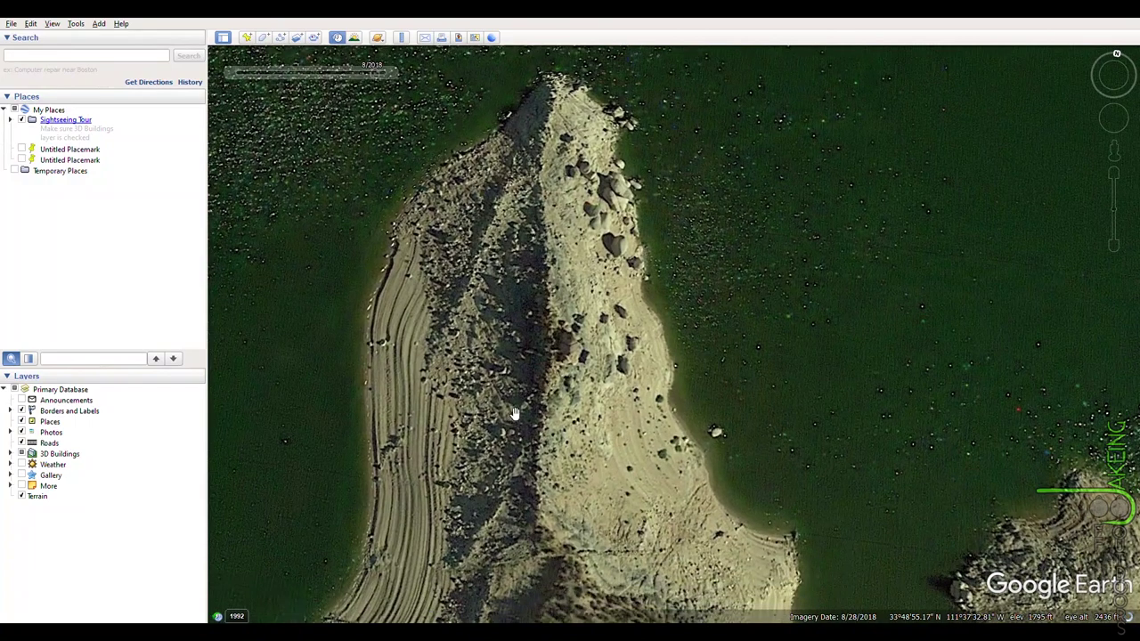
pyautogui.moveTo(519, 331); pyautogui.dragTo(386, 300)
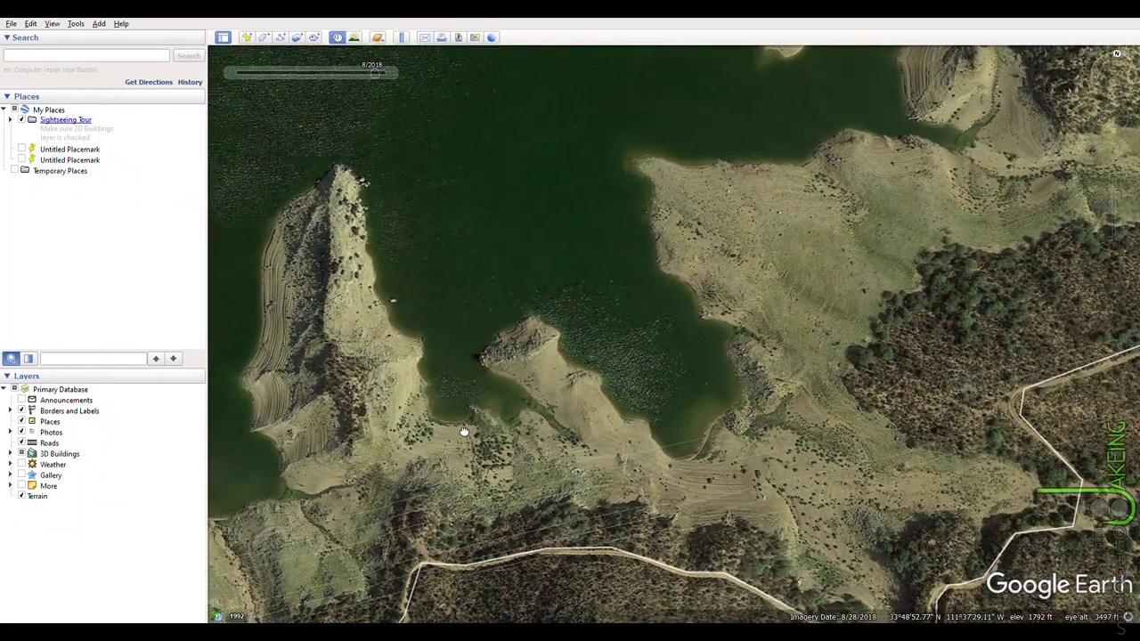
# Move to the next point beside the small cove and zoom in on its banded sandy shoreline.
pyautogui.moveTo(463, 432); pyautogui.dragTo(692, 389)
pyautogui.moveTo(265, 62)
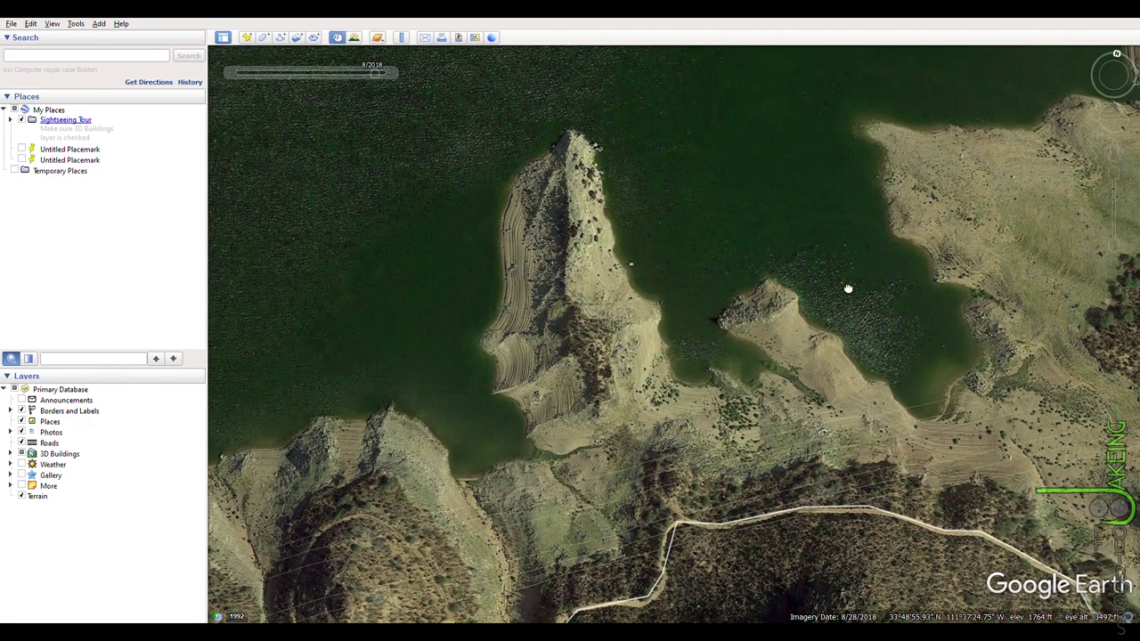
pyautogui.moveTo(783, 287); pyautogui.dragTo(674, 362)
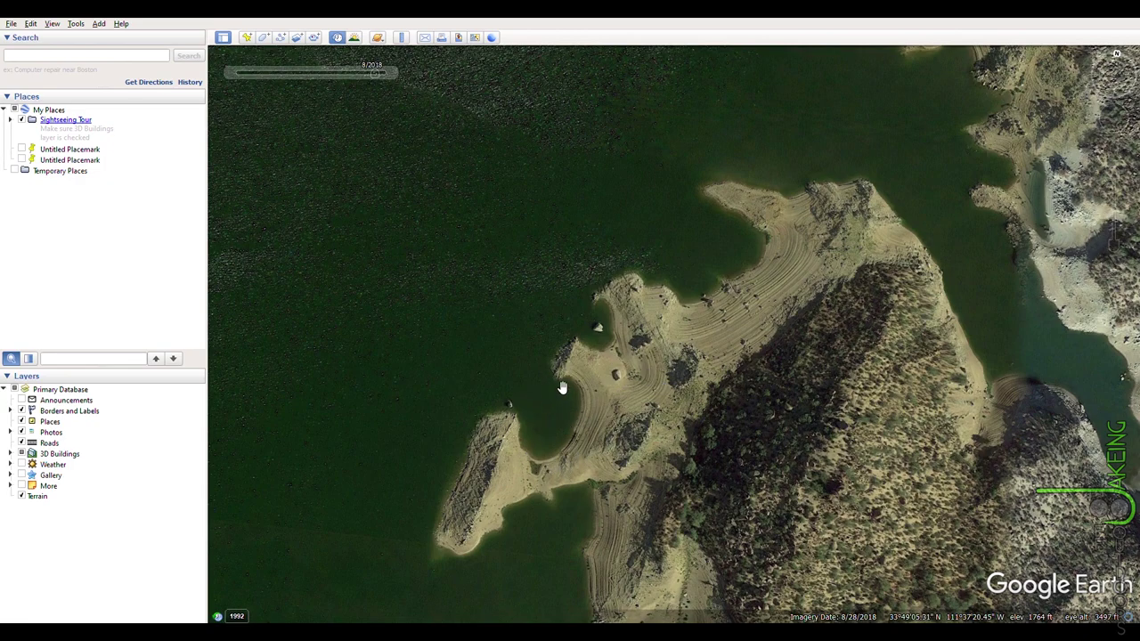
pyautogui.scroll(2, 576, 402)
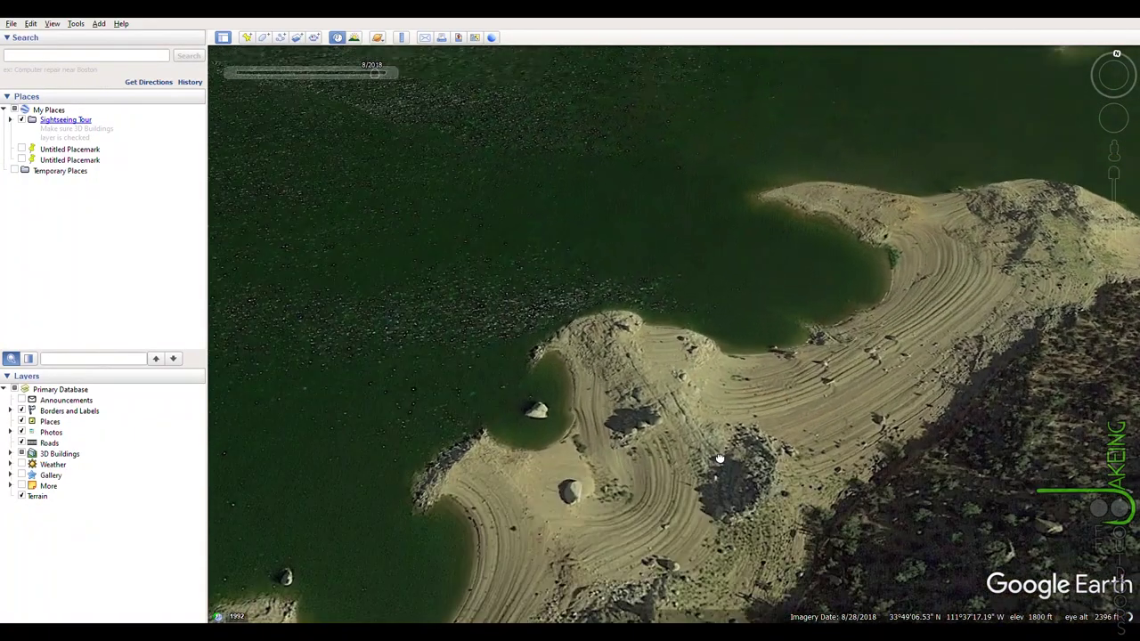
pyautogui.moveTo(719, 459); pyautogui.dragTo(721, 372)
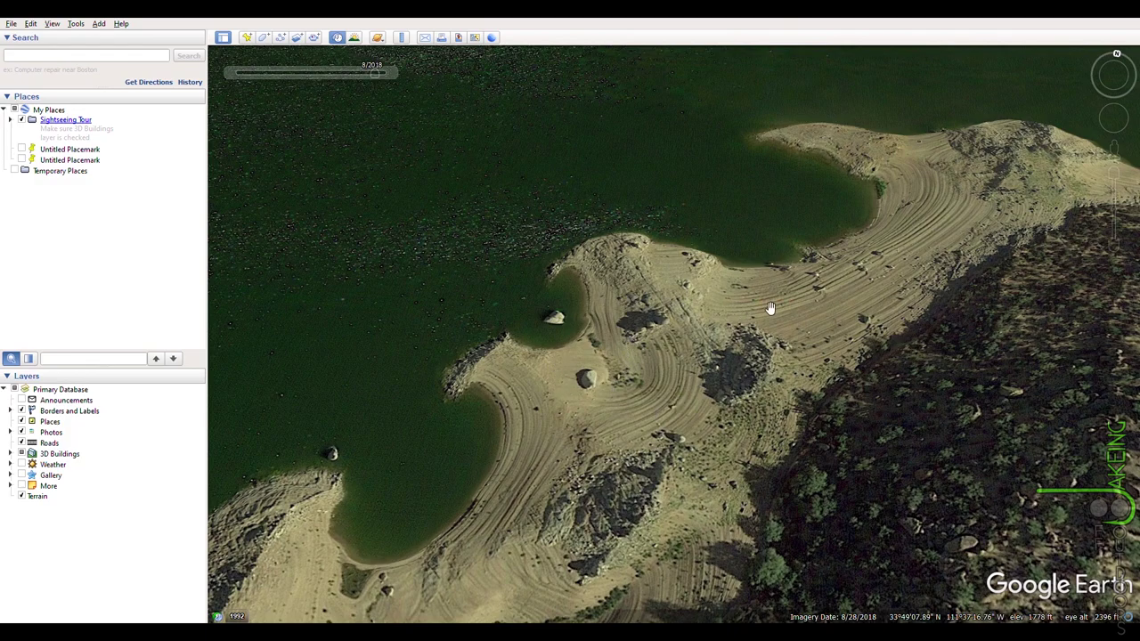
pyautogui.moveTo(743, 332); pyautogui.dragTo(645, 312)
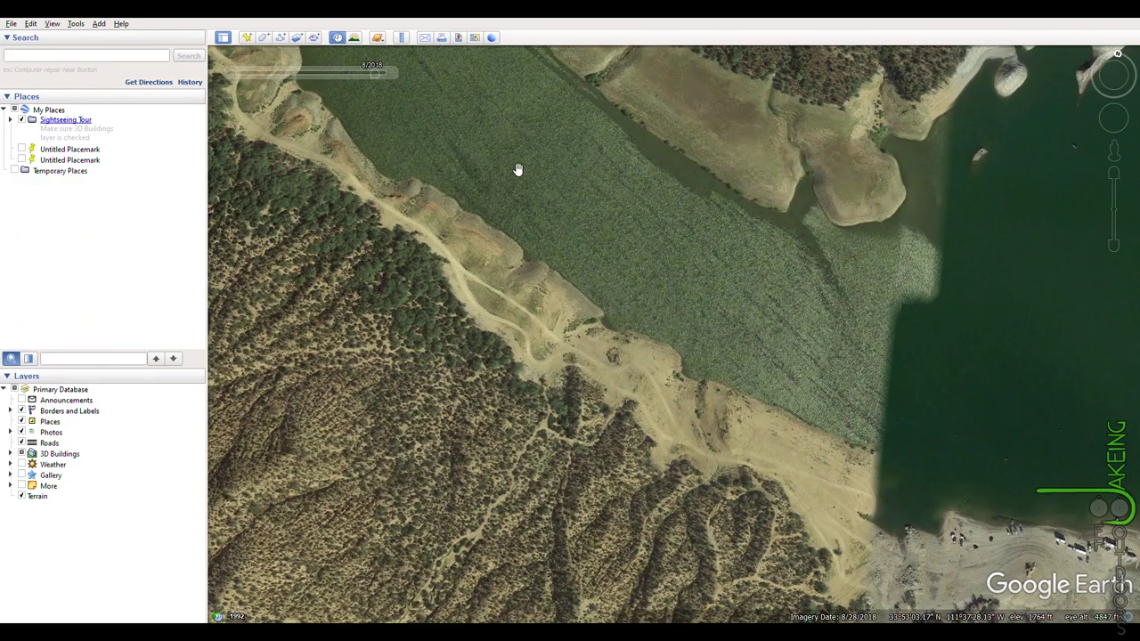
# Zoom in on the sandy shoreline and pan out over the open water in the 8/28/2018 imagery.
pyautogui.scroll(3, 570, 301)
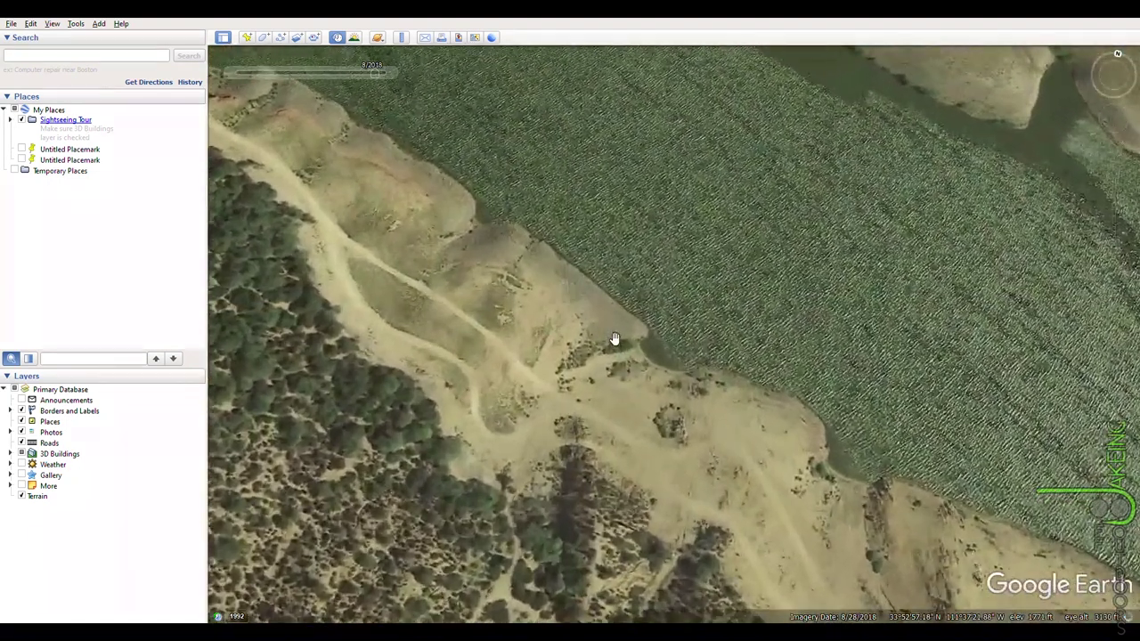
pyautogui.scroll(2, 592, 334)
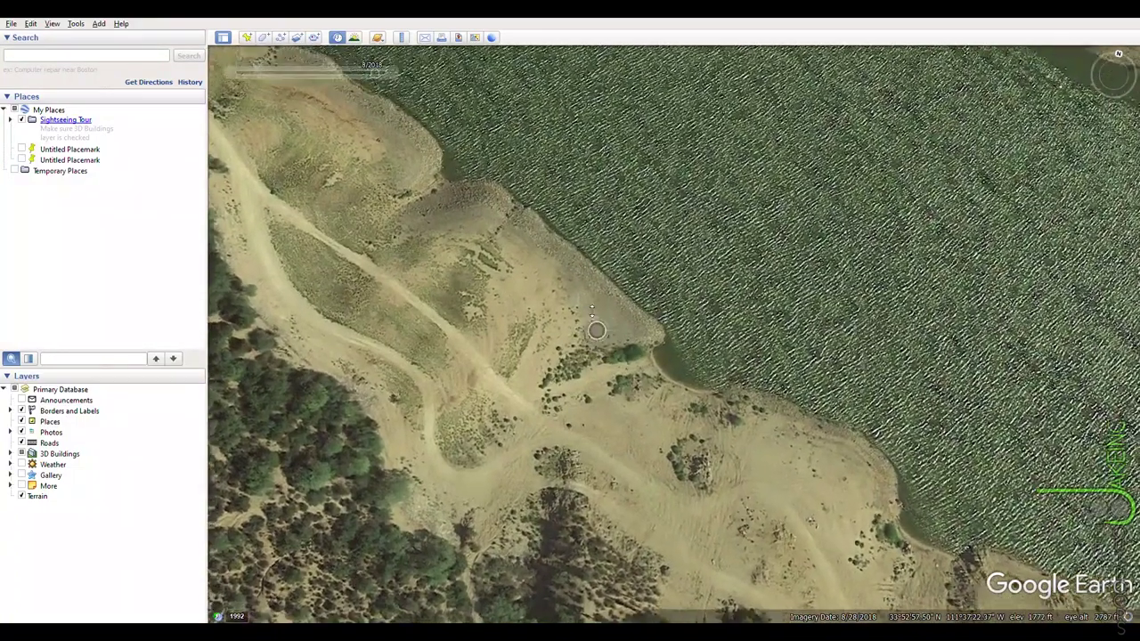
pyautogui.scroll(2, 590, 311)
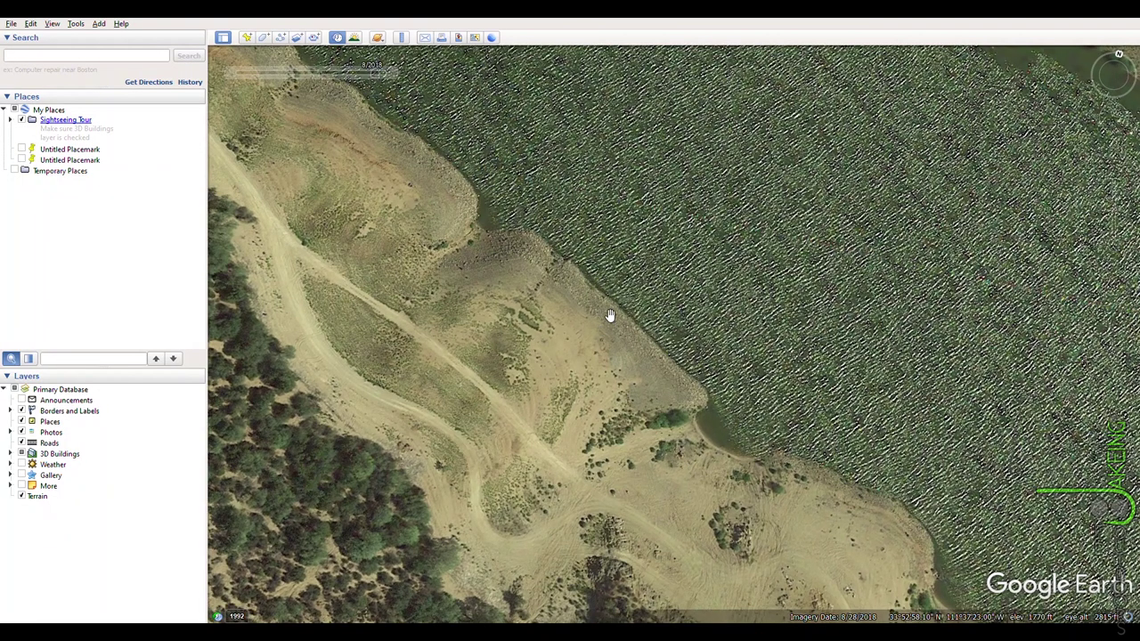
pyautogui.moveTo(610, 316); pyautogui.dragTo(595, 401)
pyautogui.moveTo(476, 333); pyautogui.dragTo(675, 376)
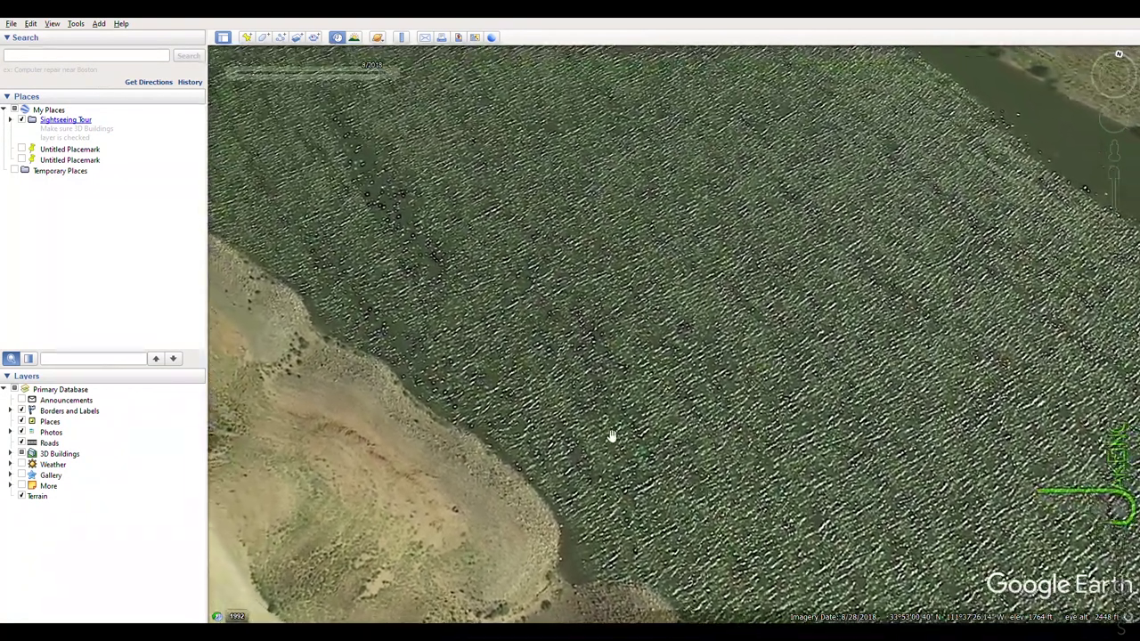
# Pan the 2018 view to center the curving shoreline cove with its brushy slopes.
pyautogui.moveTo(612, 436); pyautogui.dragTo(604, 425)
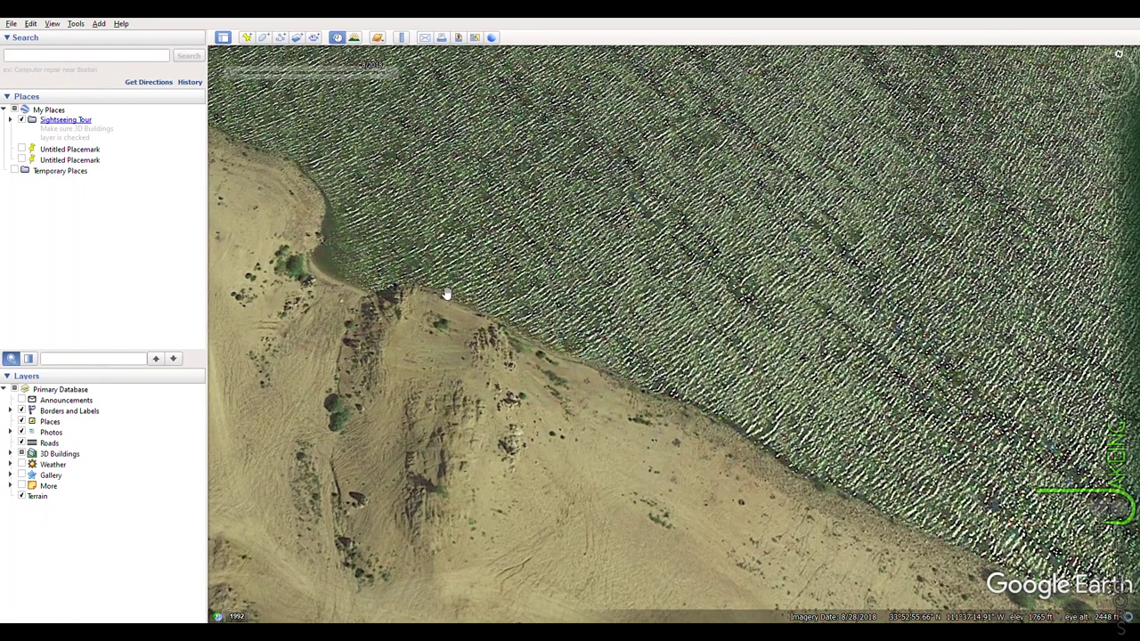
pyautogui.moveTo(407, 257); pyautogui.dragTo(610, 346)
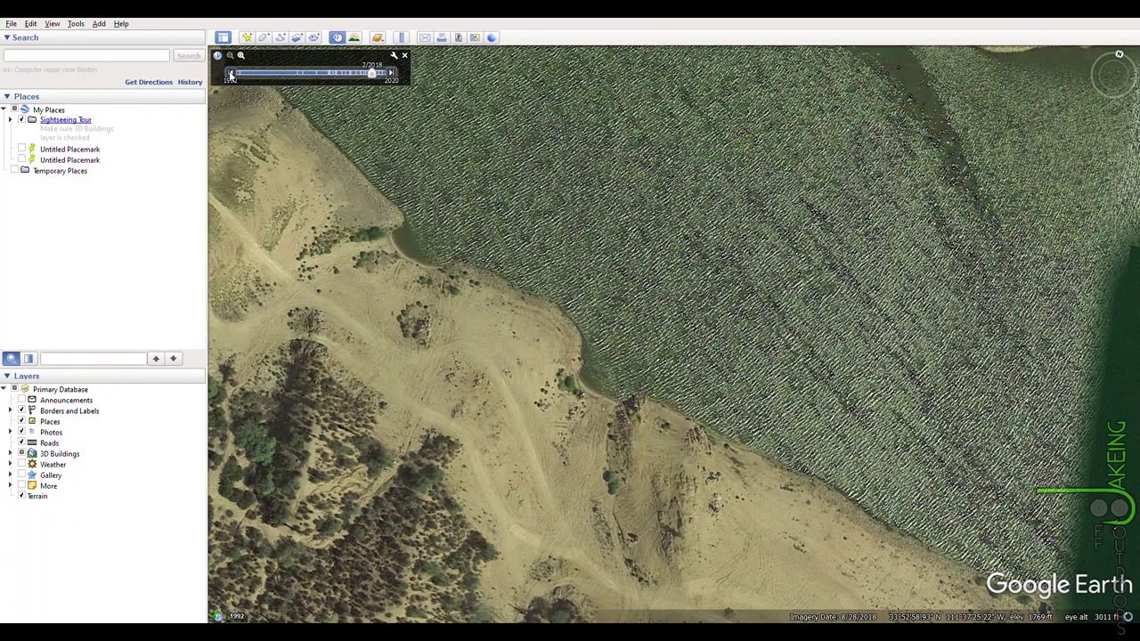
# Step the historical imagery back date by date from 2016 to 10/18/2003.
pyautogui.click(230, 75)
pyautogui.click(230, 75)
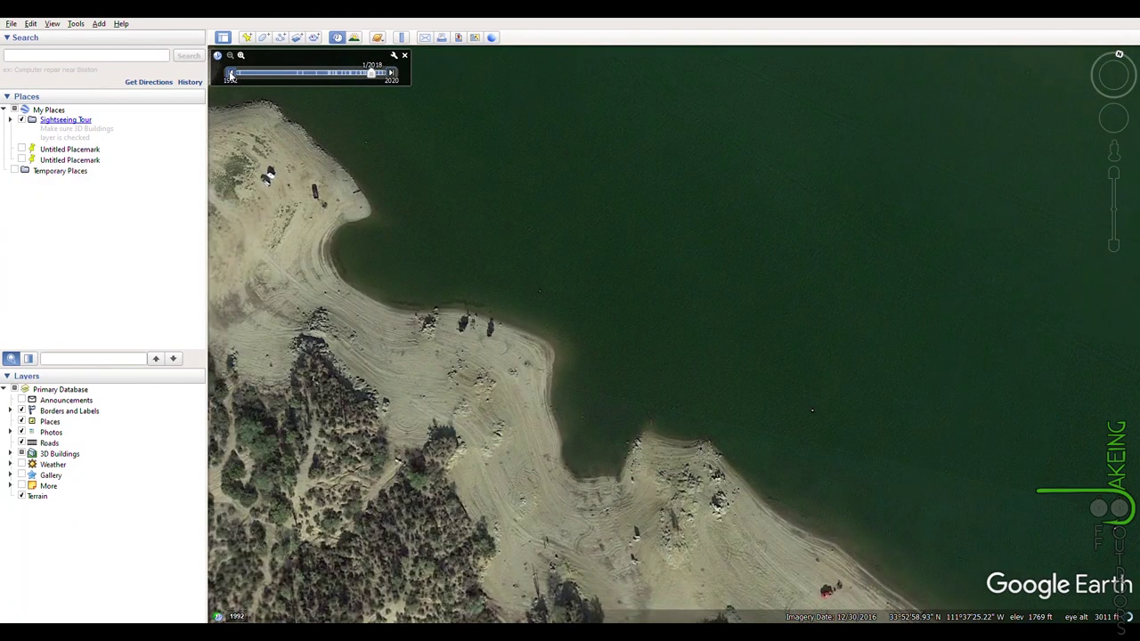
pyautogui.click(230, 75)
pyautogui.click(230, 75)
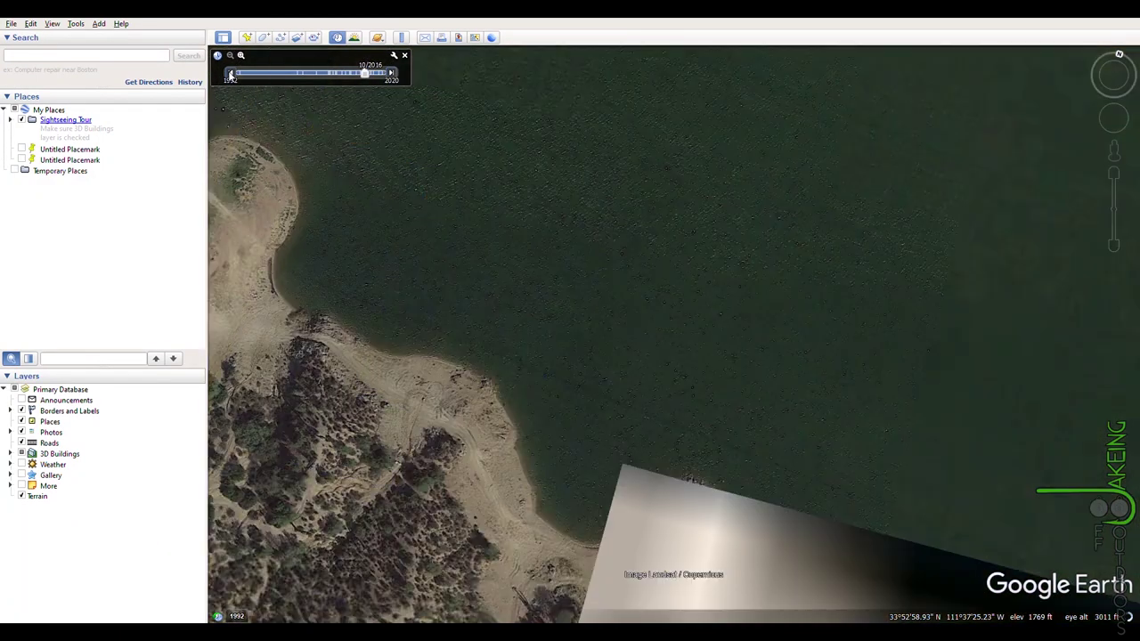
pyautogui.click(229, 75)
pyautogui.click(230, 75)
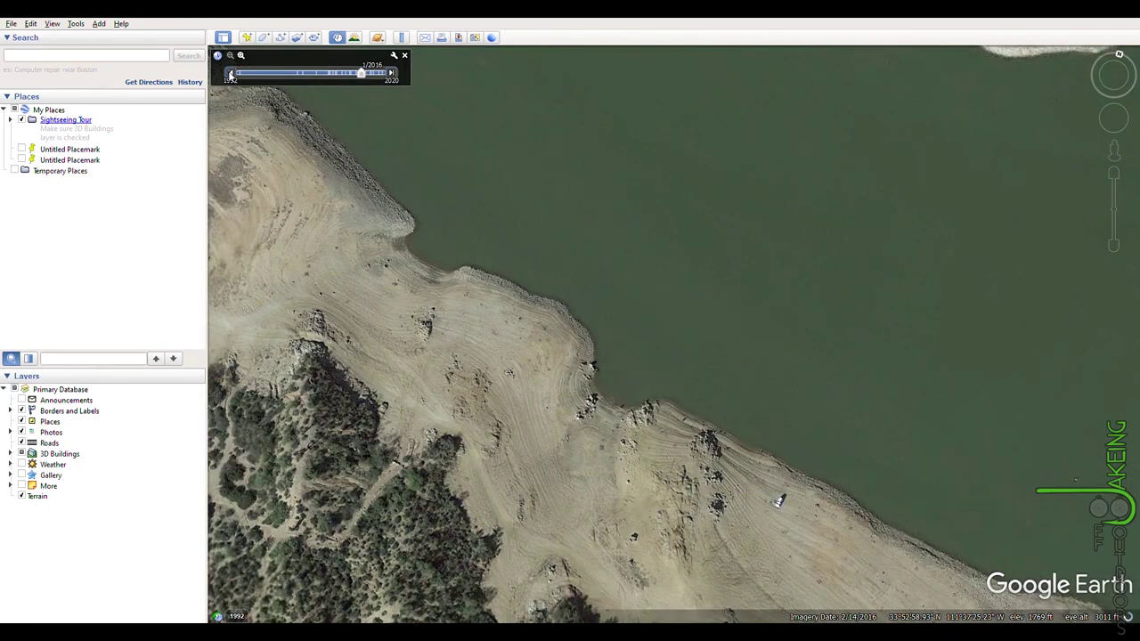
pyautogui.click(230, 75)
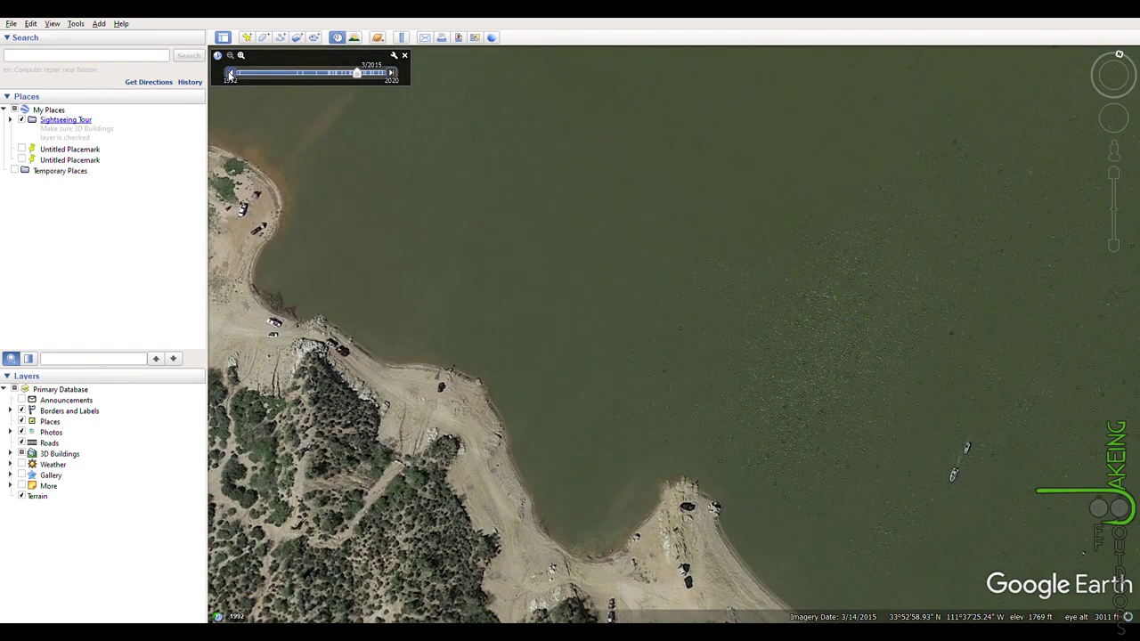
pyautogui.click(230, 75)
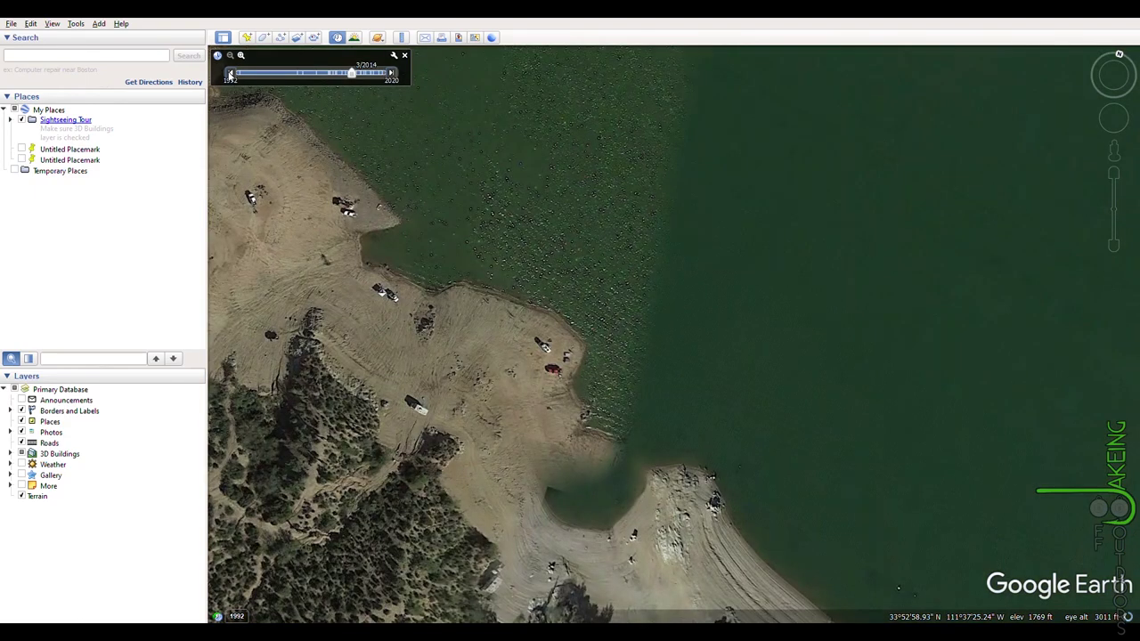
pyautogui.click(229, 74)
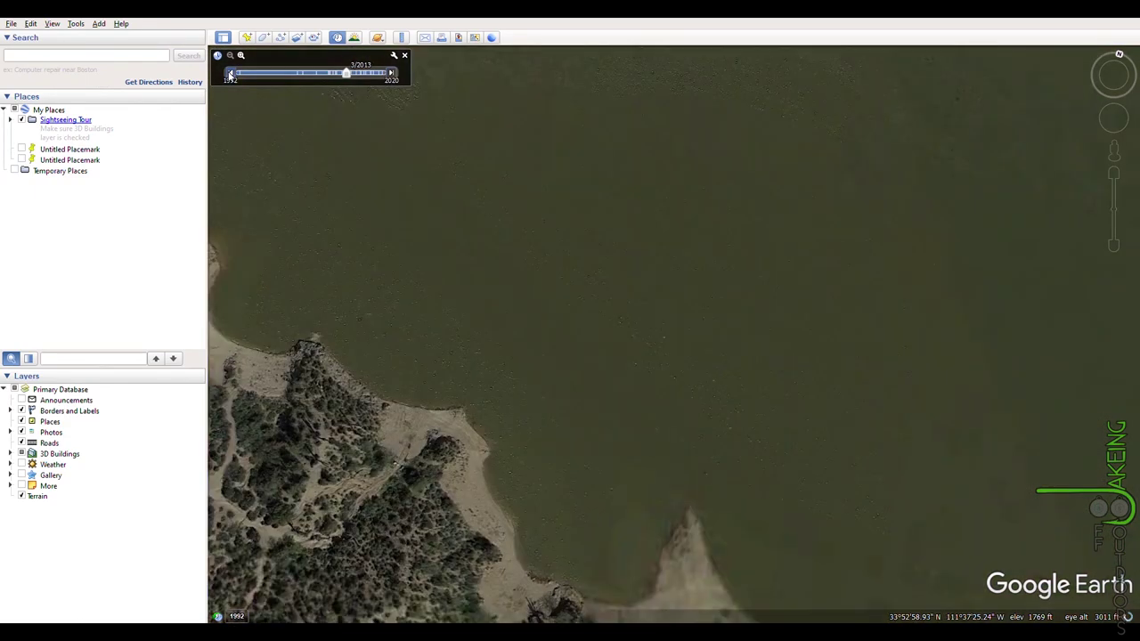
pyautogui.click(229, 75)
pyautogui.click(230, 75)
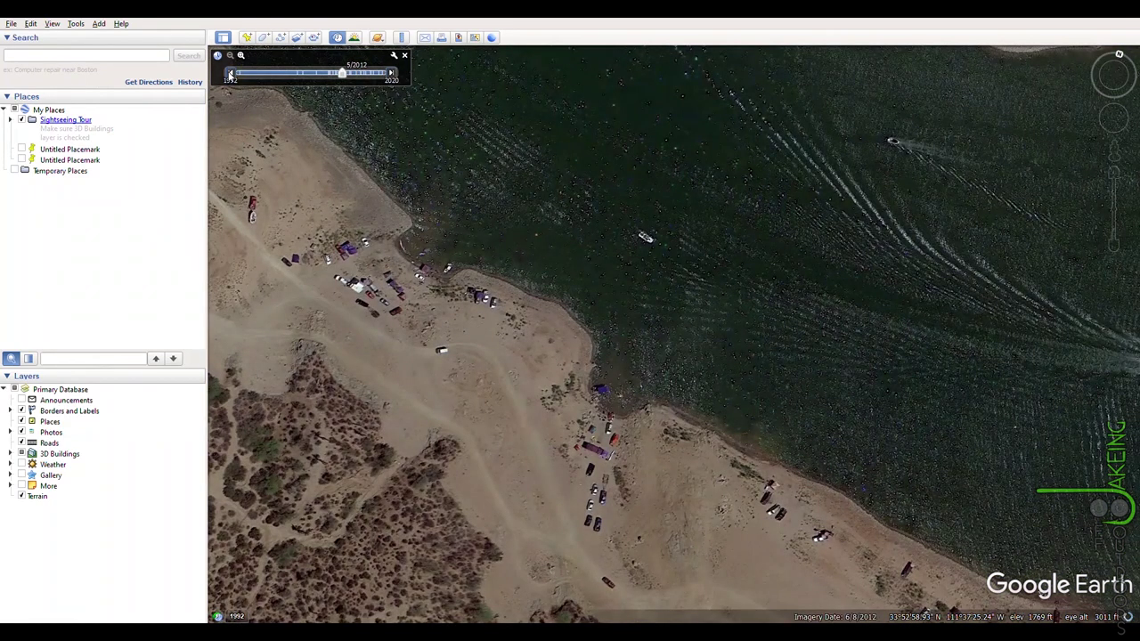
pyautogui.click(230, 74)
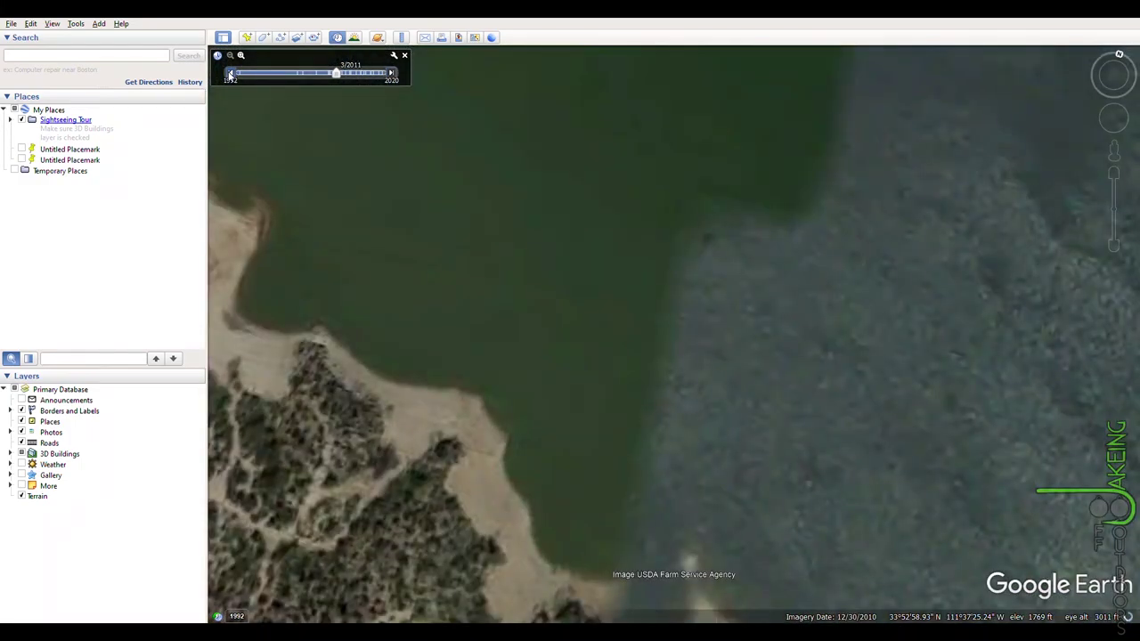
pyautogui.click(229, 75)
pyautogui.click(229, 75)
pyautogui.click(229, 75)
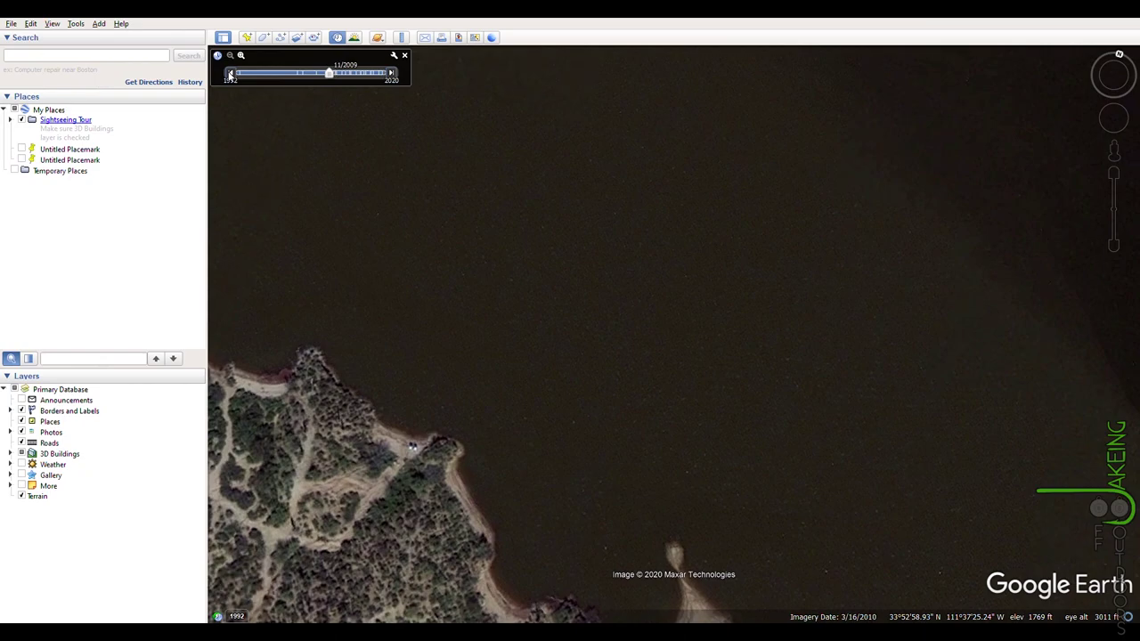
pyautogui.click(230, 75)
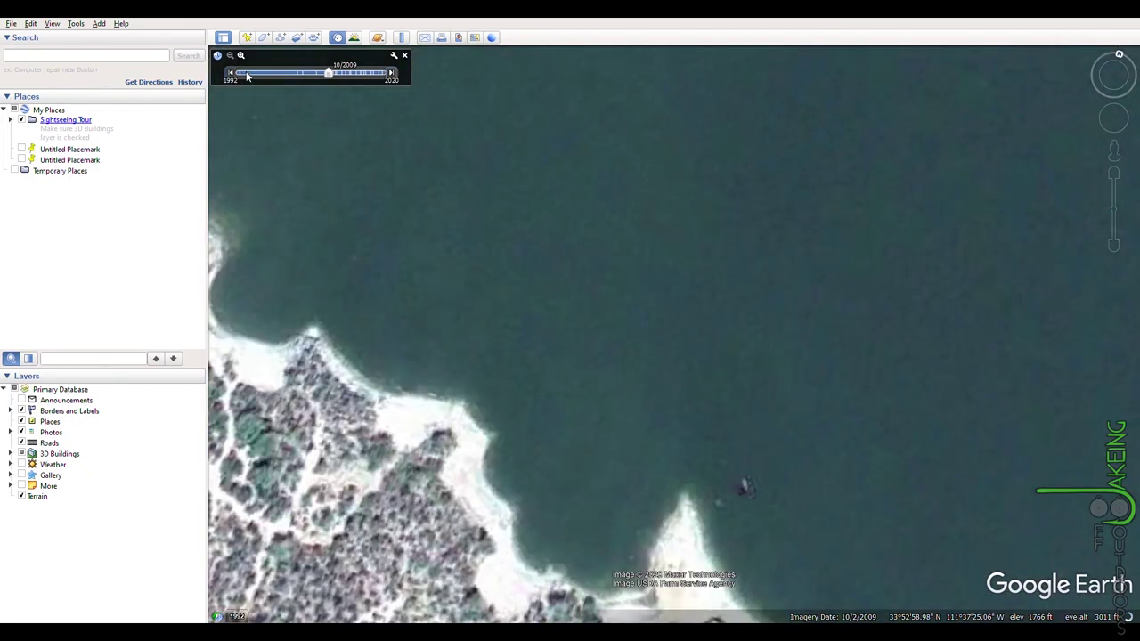
pyautogui.click(230, 74)
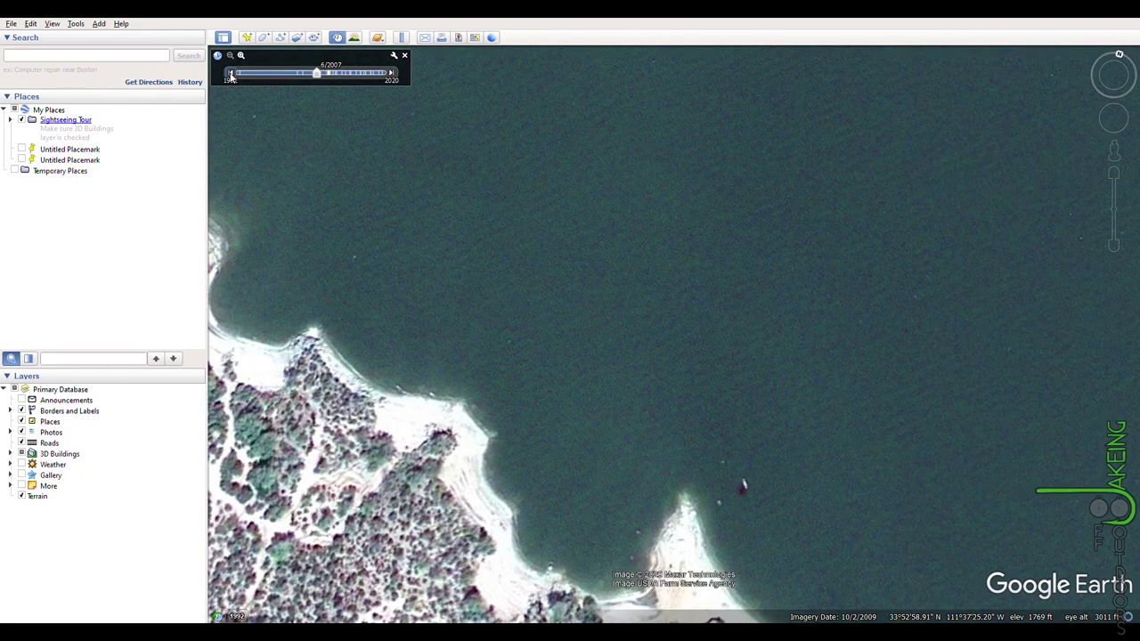
pyautogui.click(230, 75)
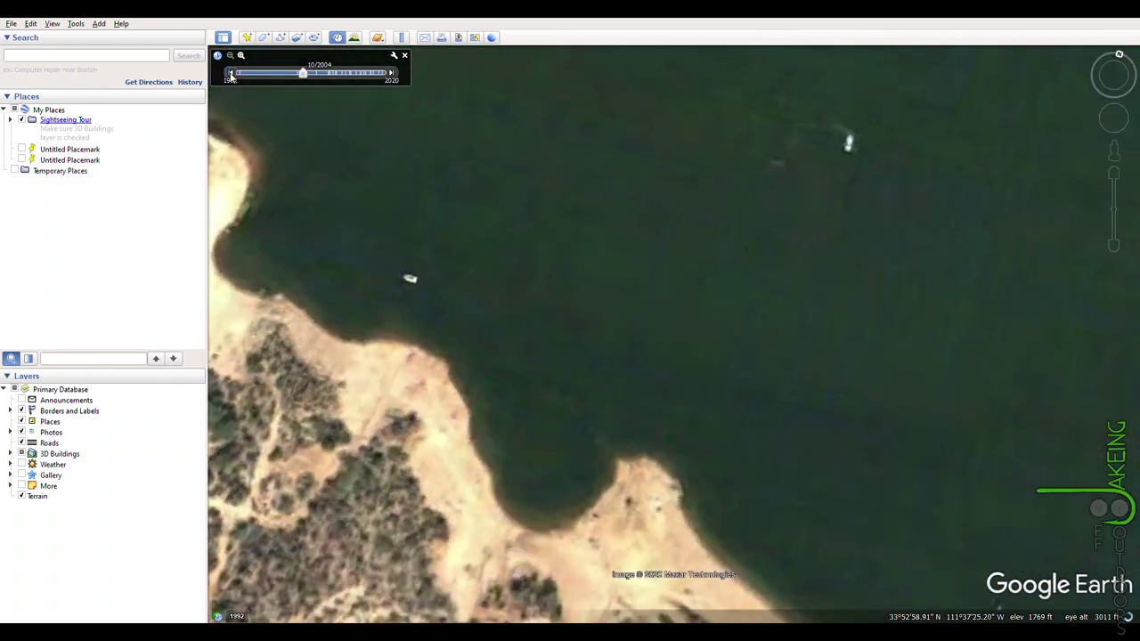
pyautogui.click(229, 75)
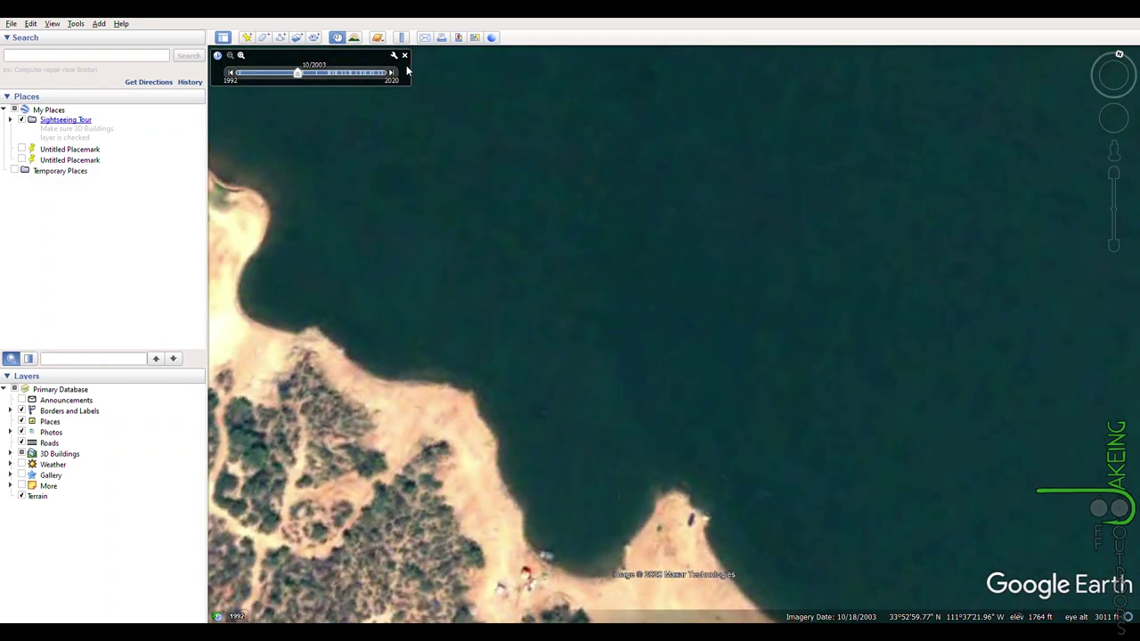
# Step forward again to the 6/24/2011 imagery showing parked vehicles and boat wakes.
pyautogui.click(392, 73)
pyautogui.click(392, 73)
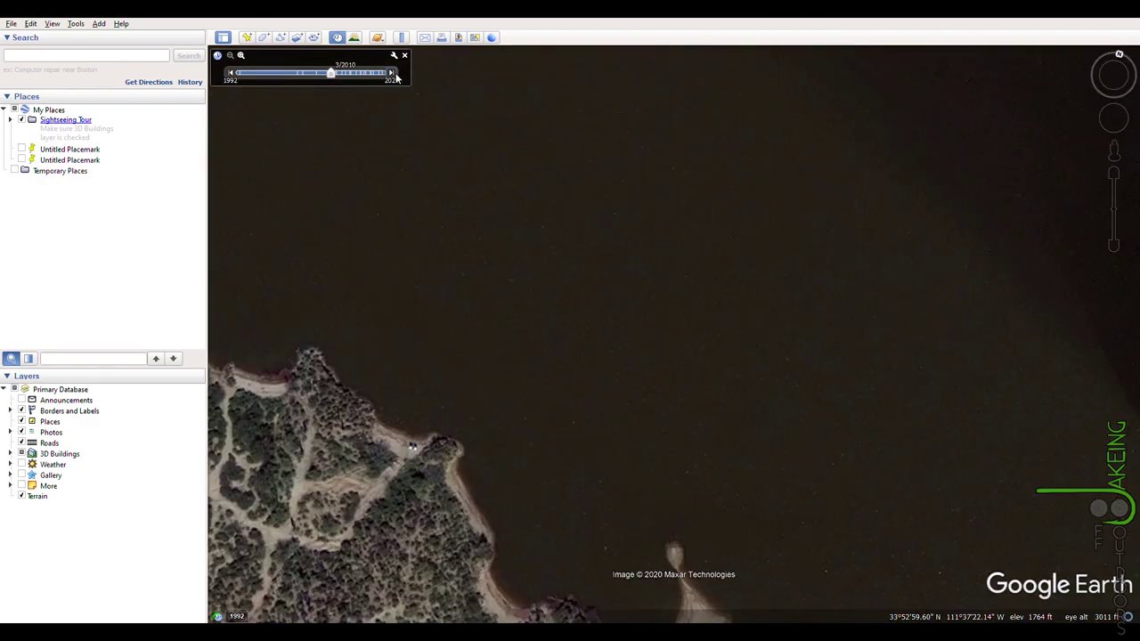
pyautogui.click(393, 75)
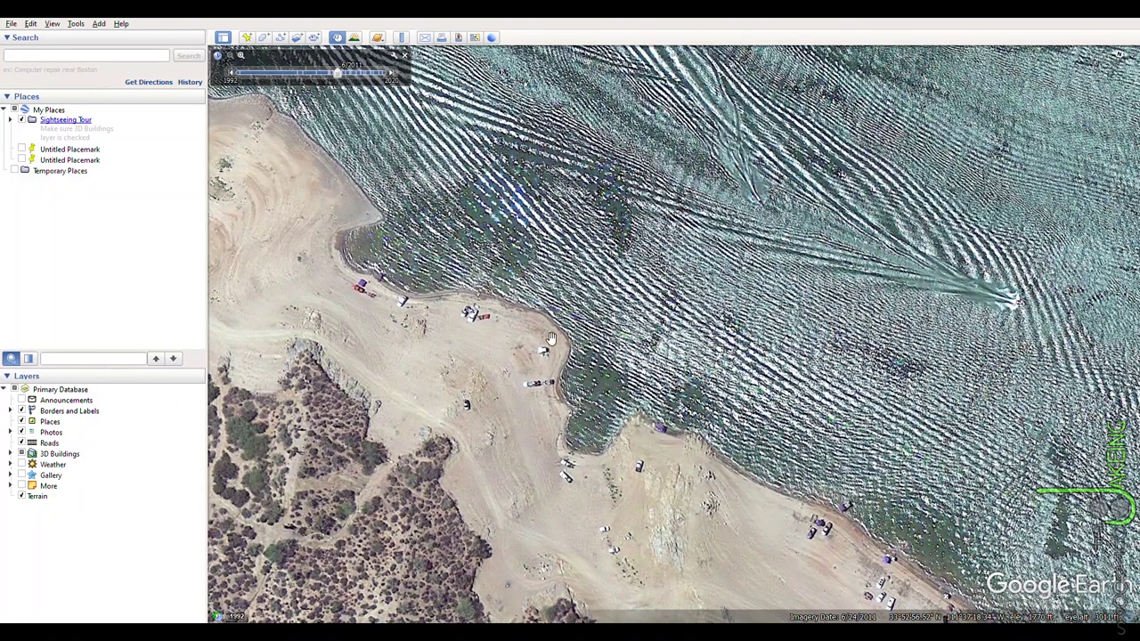
# Follow the 2011 beach shoreline to the tree-covered stretch, then zoom out over the lake arm.
pyautogui.moveTo(494, 361); pyautogui.dragTo(521, 389)
pyautogui.scroll(2, 619, 368)
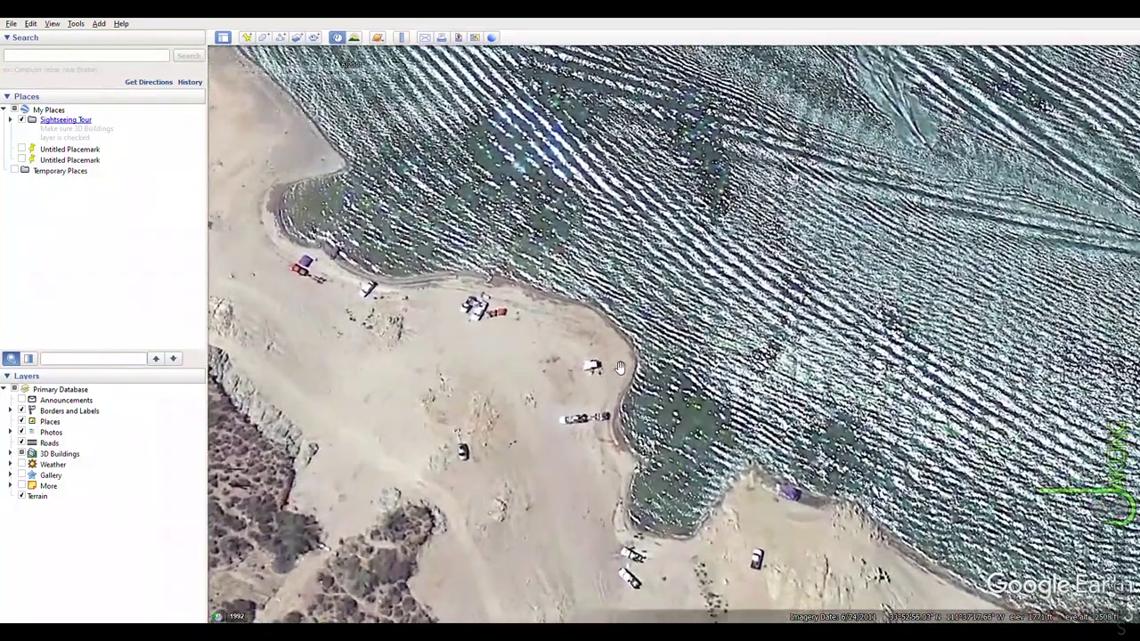
pyautogui.moveTo(619, 368); pyautogui.dragTo(753, 486)
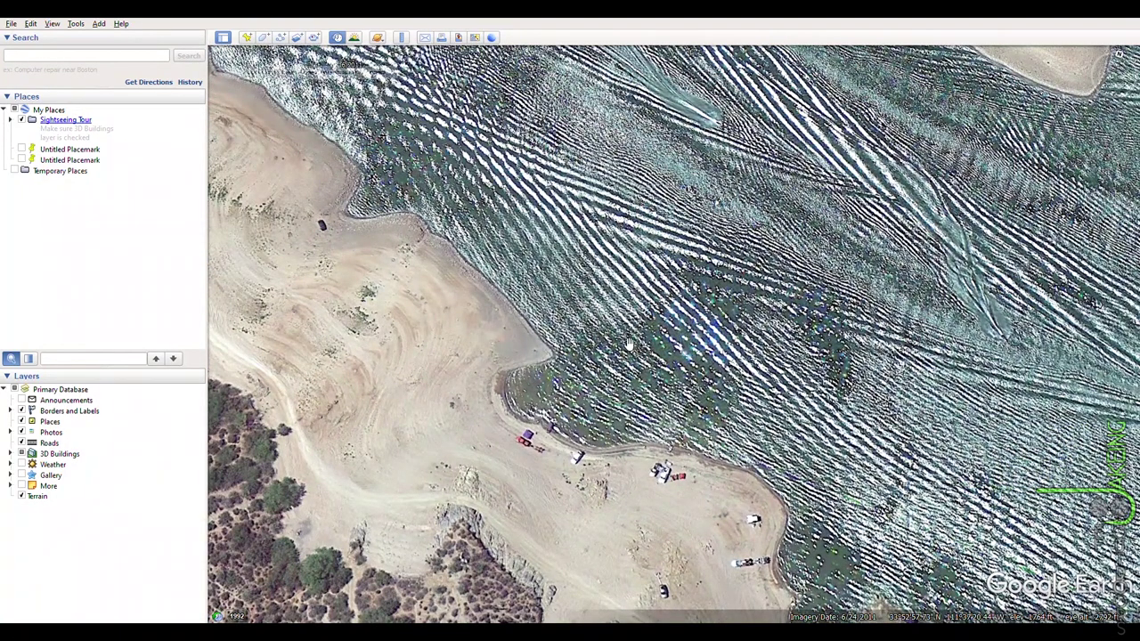
pyautogui.moveTo(522, 236); pyautogui.dragTo(587, 285)
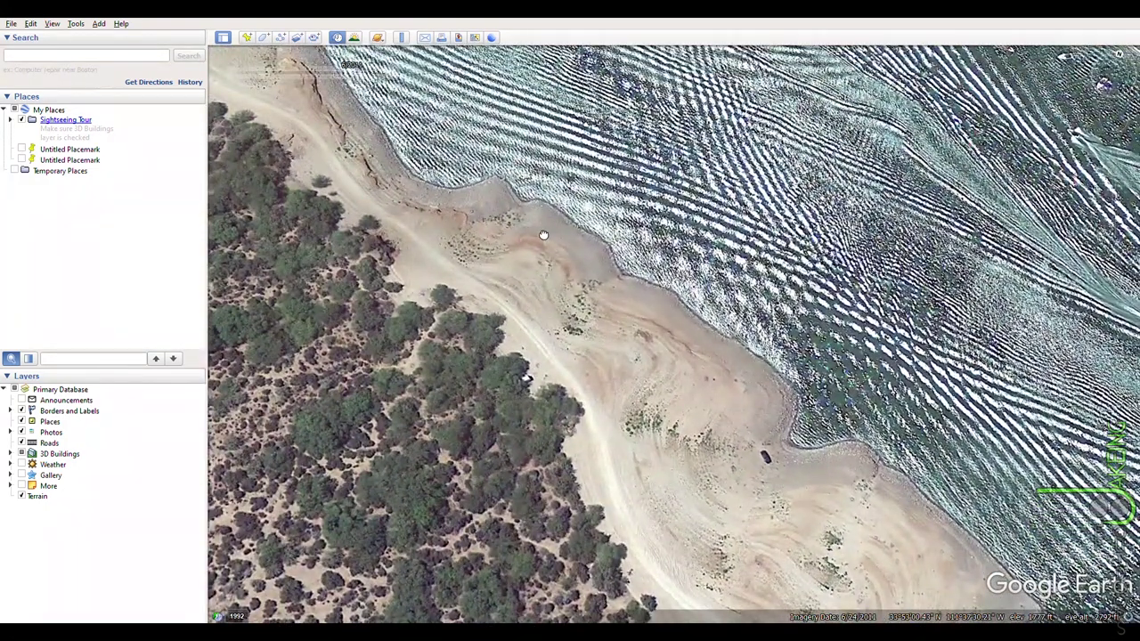
pyautogui.moveTo(546, 238); pyautogui.dragTo(546, 275)
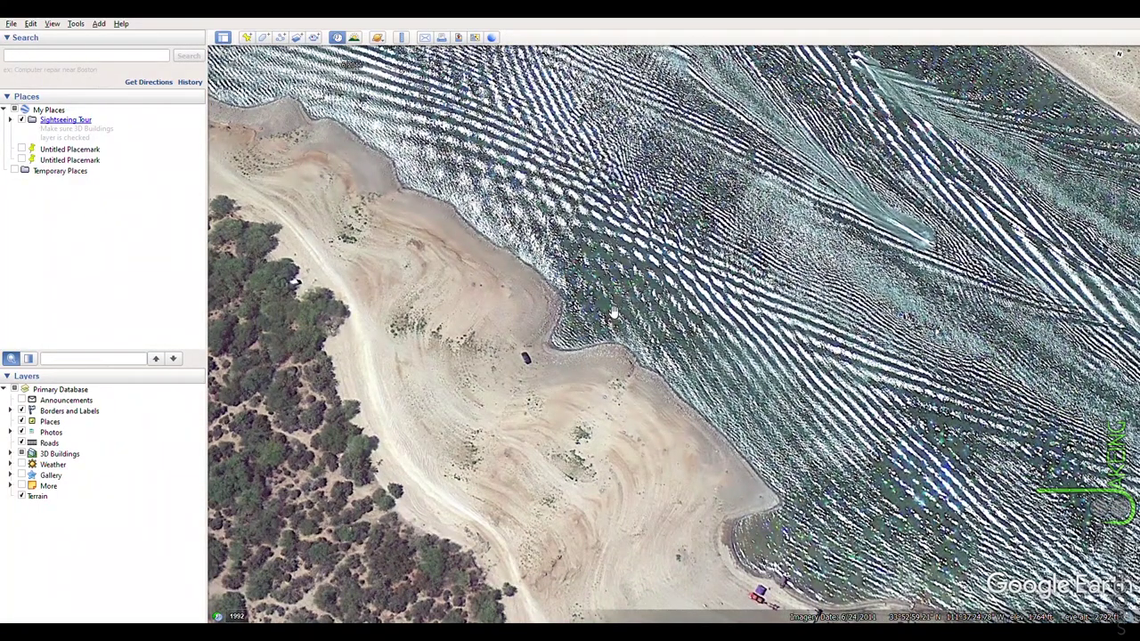
pyautogui.scroll(-3, 358, 104)
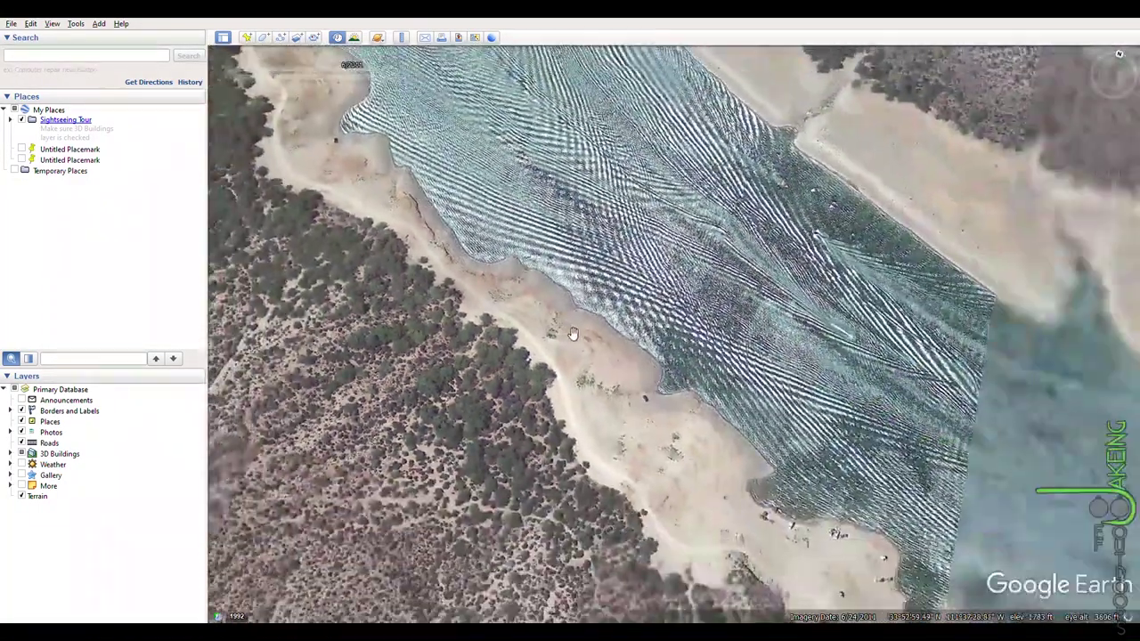